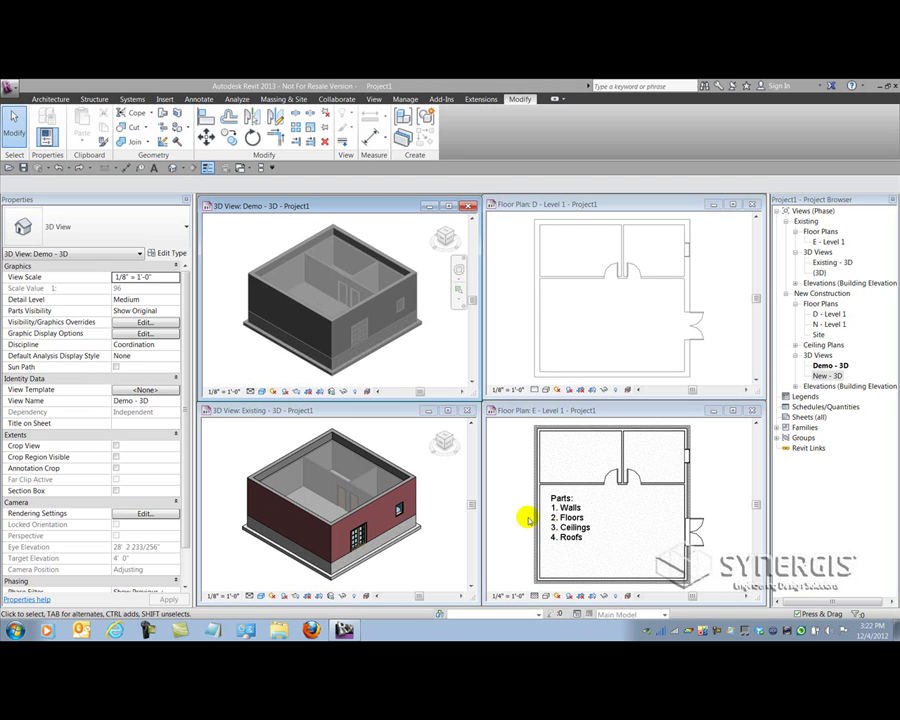
- Browse the Existing plan E - Level 1 and the New Construction plan D - Level 1 in the Project Browser
left_click(633, 310)
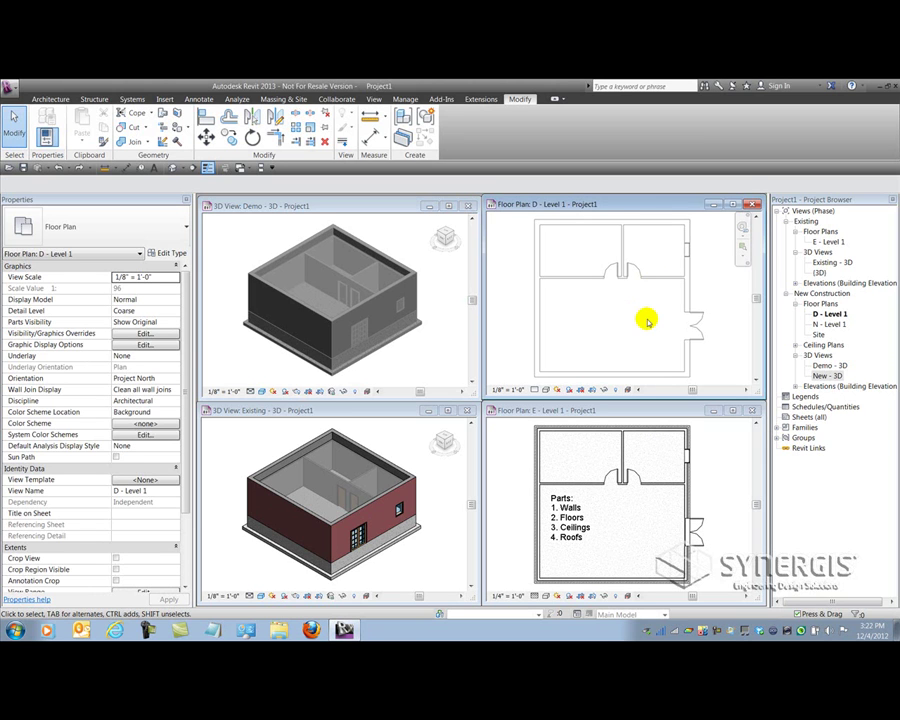
left_click(806, 221)
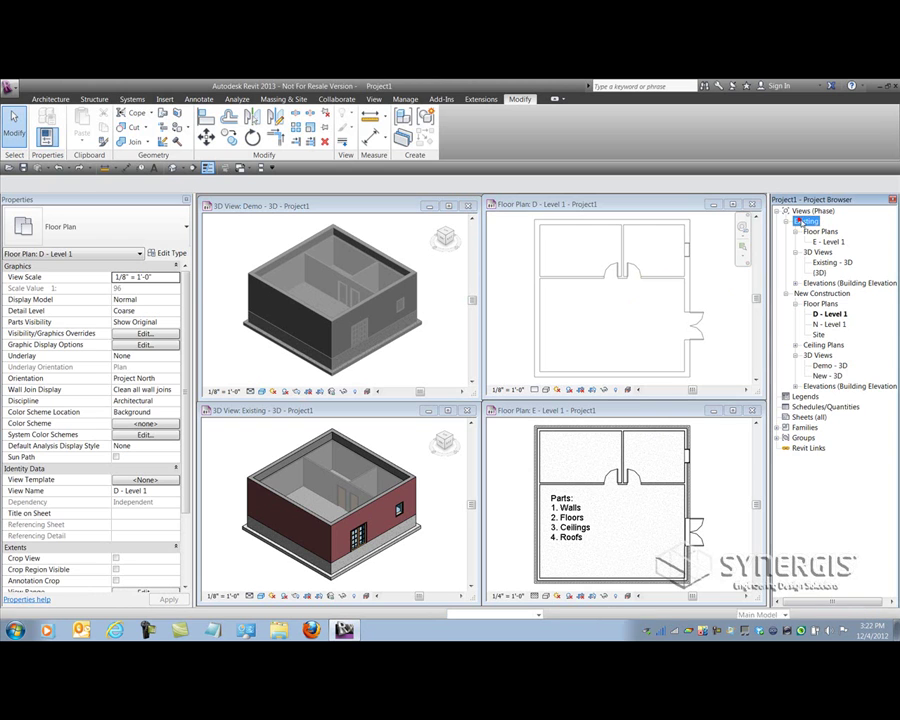
left_click(816, 291)
left_click(826, 242)
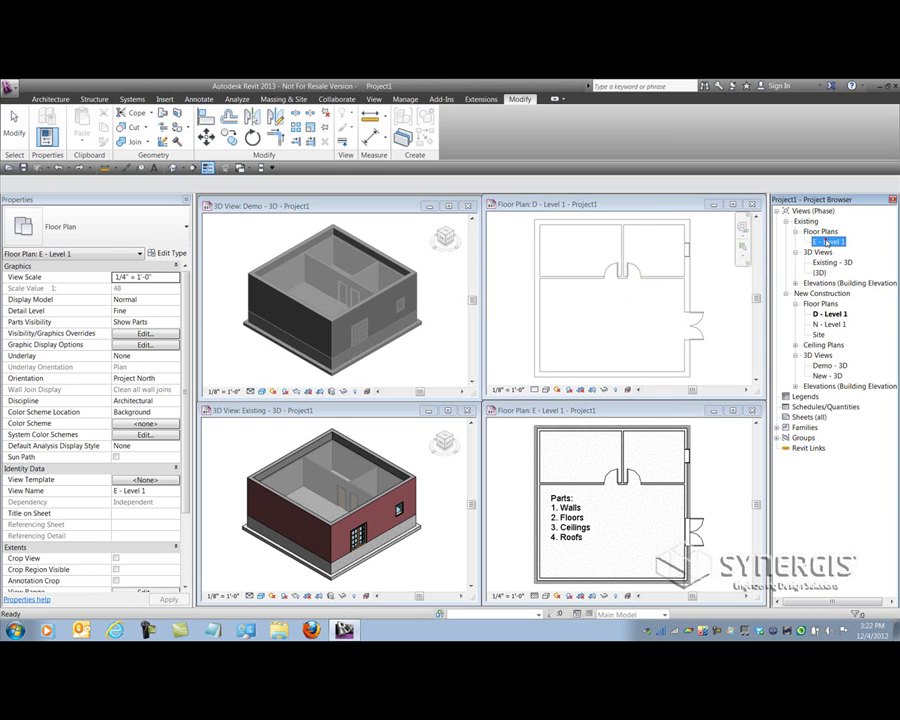
left_click(828, 314)
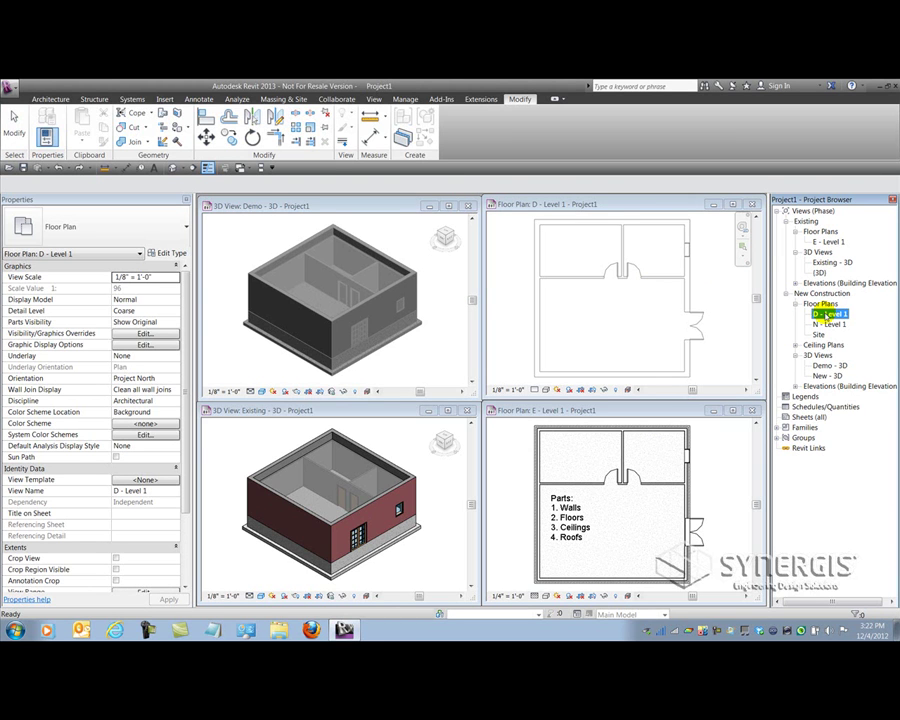
- In Floor Plan D, use Demolish on the interior partition wall between the two upper rooms
left_click(626, 321)
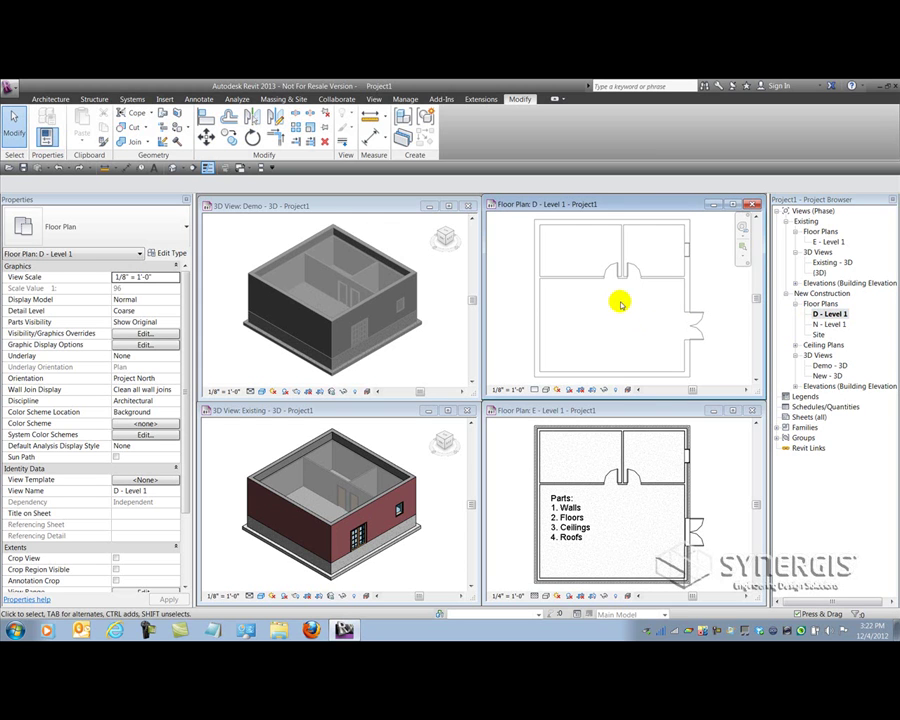
left_click(631, 256)
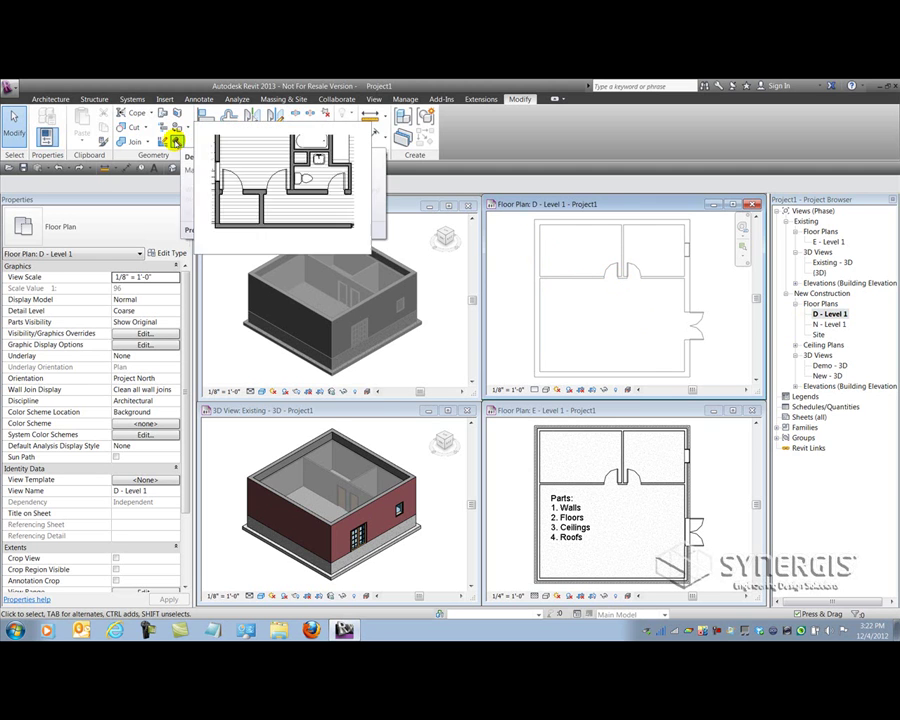
left_click(175, 142)
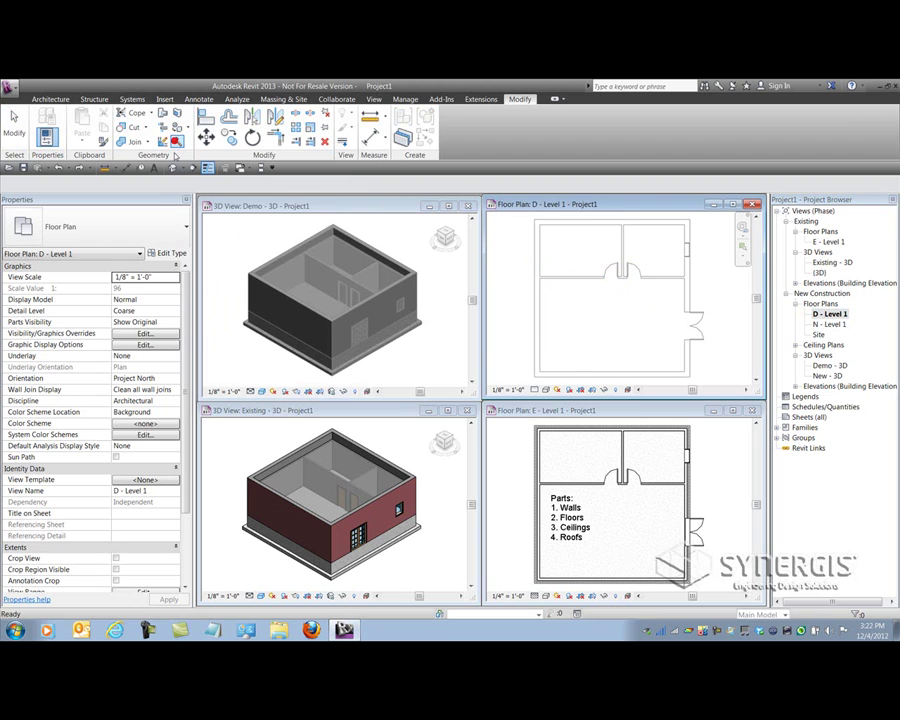
left_click(625, 252)
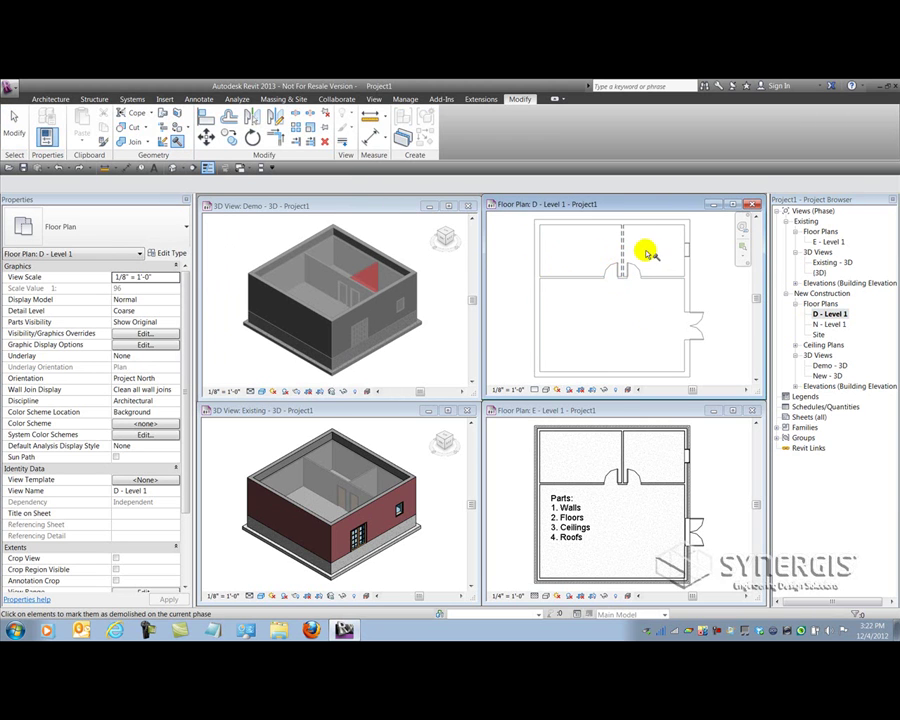
left_click(366, 271)
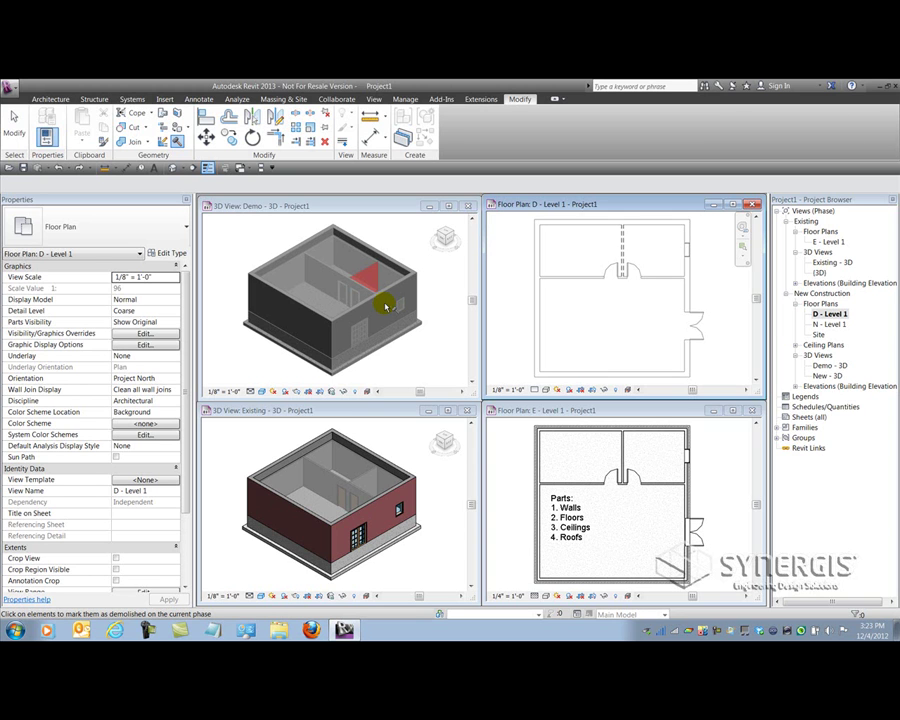
key("Escape")
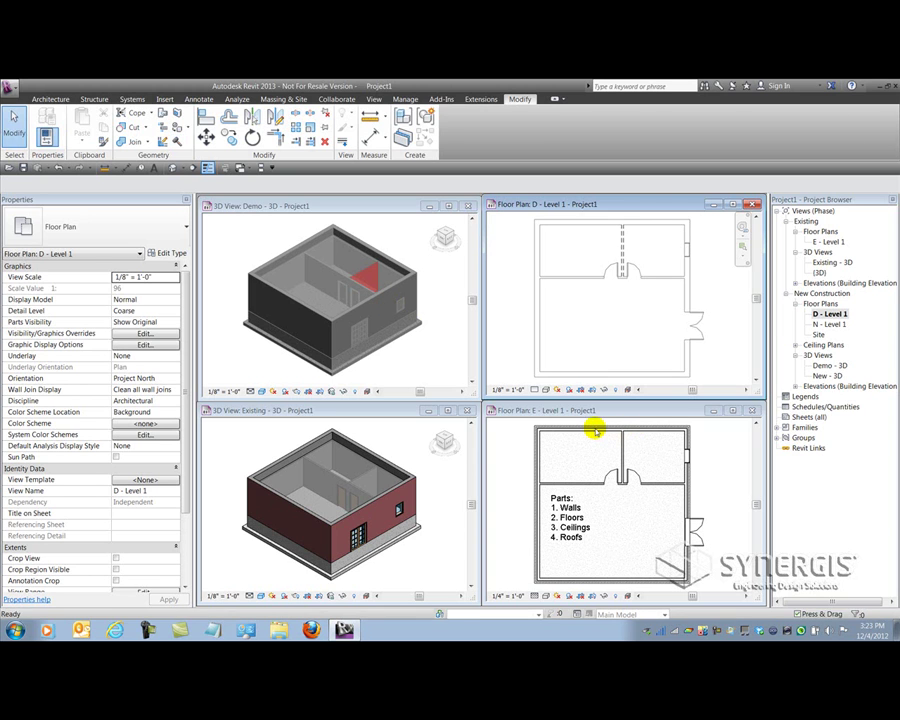
left_click(694, 486)
left_click(688, 486)
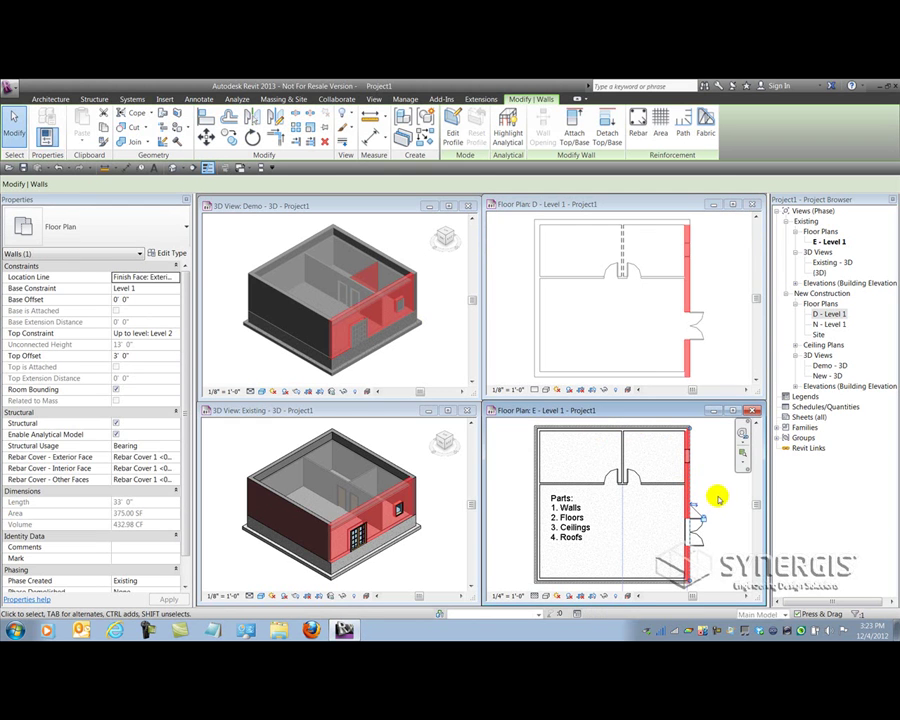
left_click(172, 253)
left_click(566, 348)
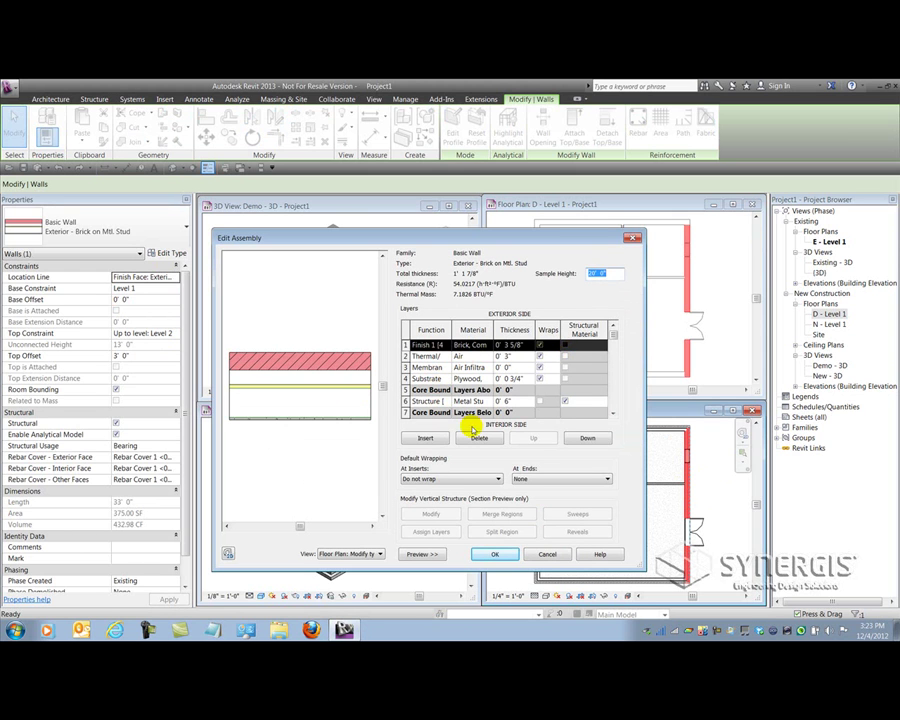
mouse_move(613, 340)
left_mouse_down()
mouse_move(615, 434)
mouse_move(612, 335)
left_mouse_up()
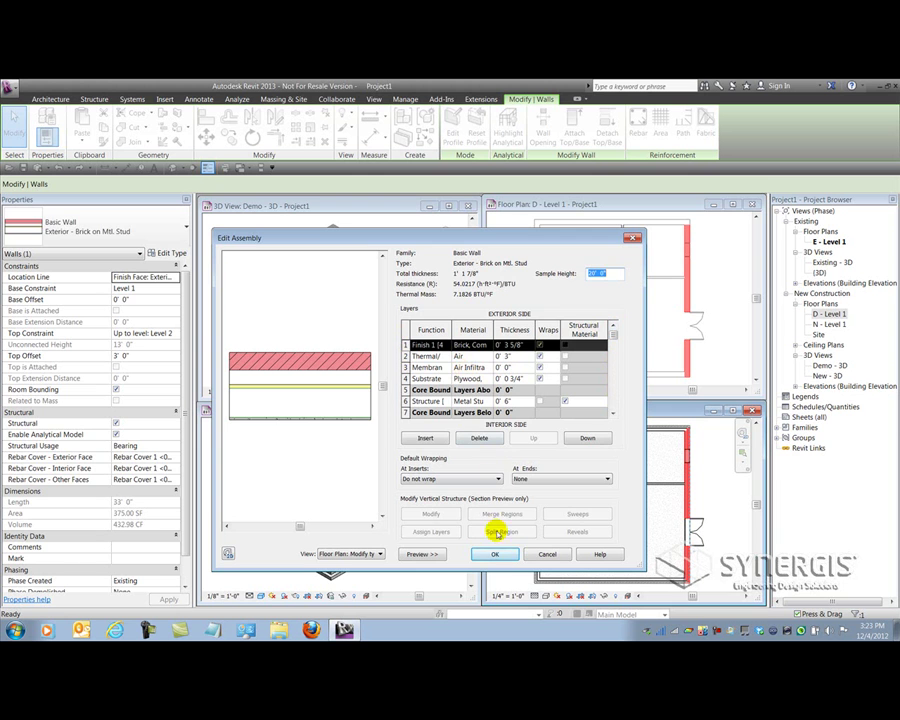
left_click(495, 556)
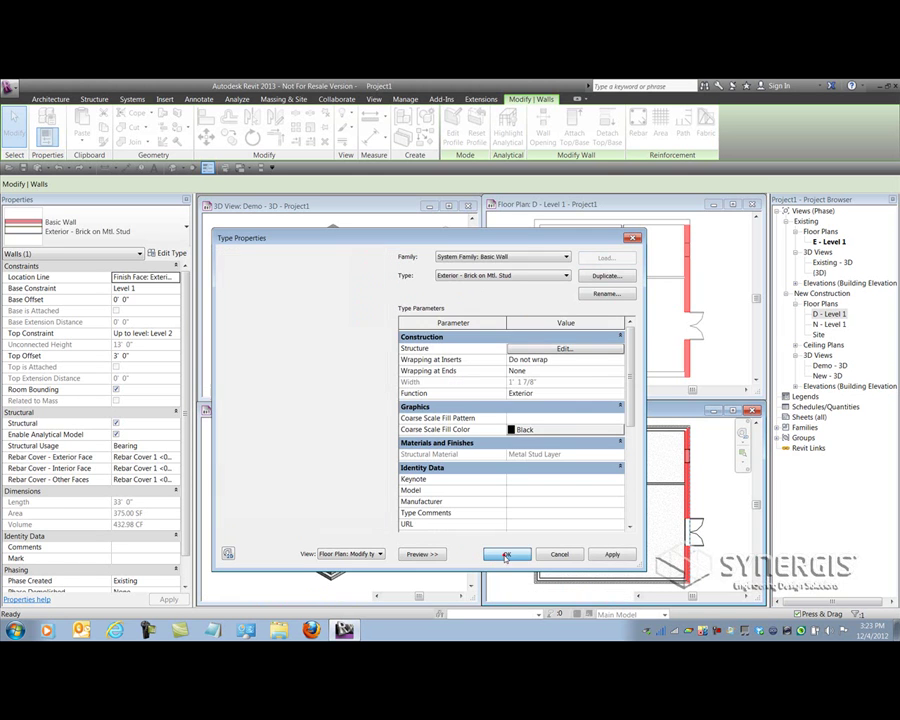
left_click(510, 552)
left_click(504, 531)
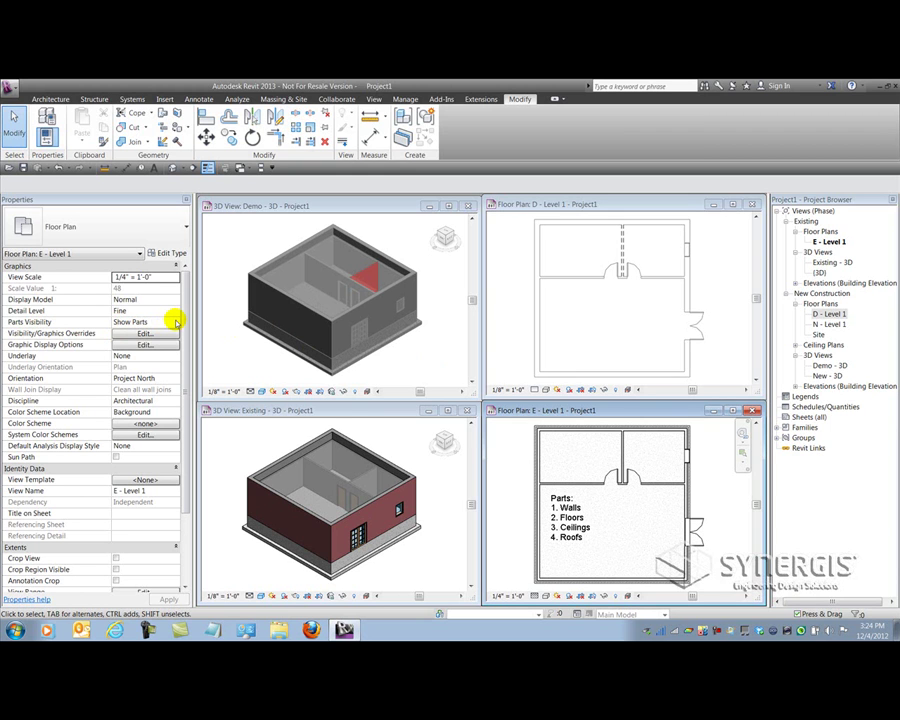
left_click(418, 428)
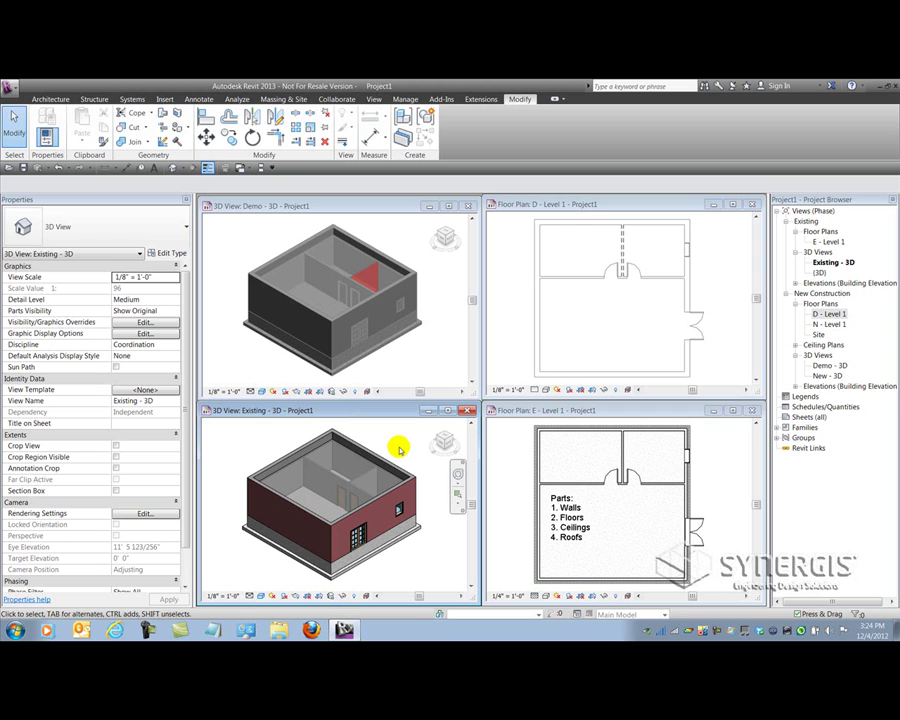
left_click(516, 448)
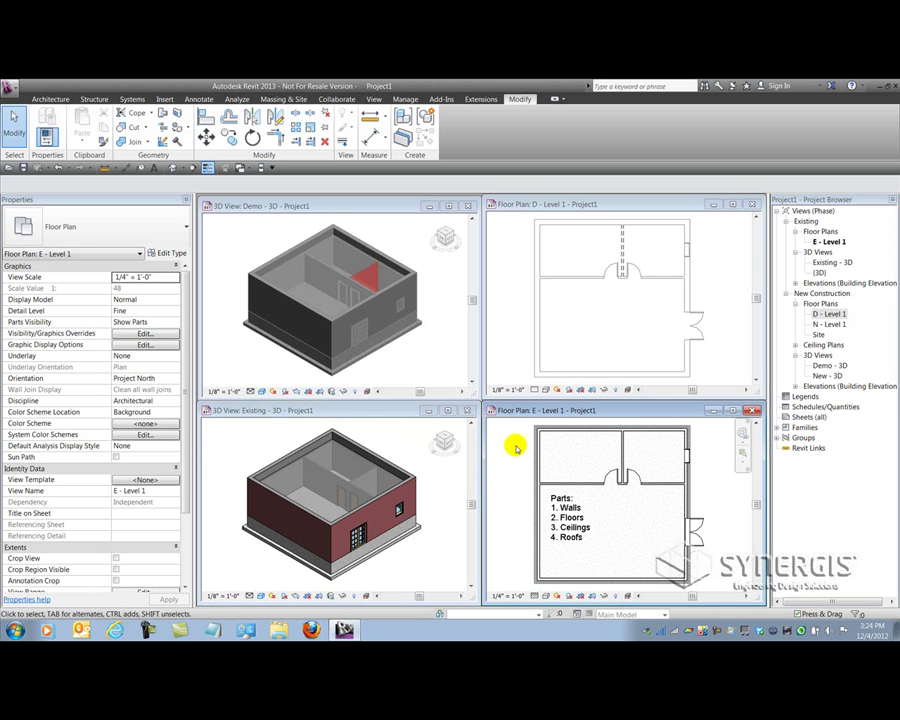
- Tab-chain select the four exterior walls in plan E and convert them into parts
key("Tab")
left_click(594, 431)
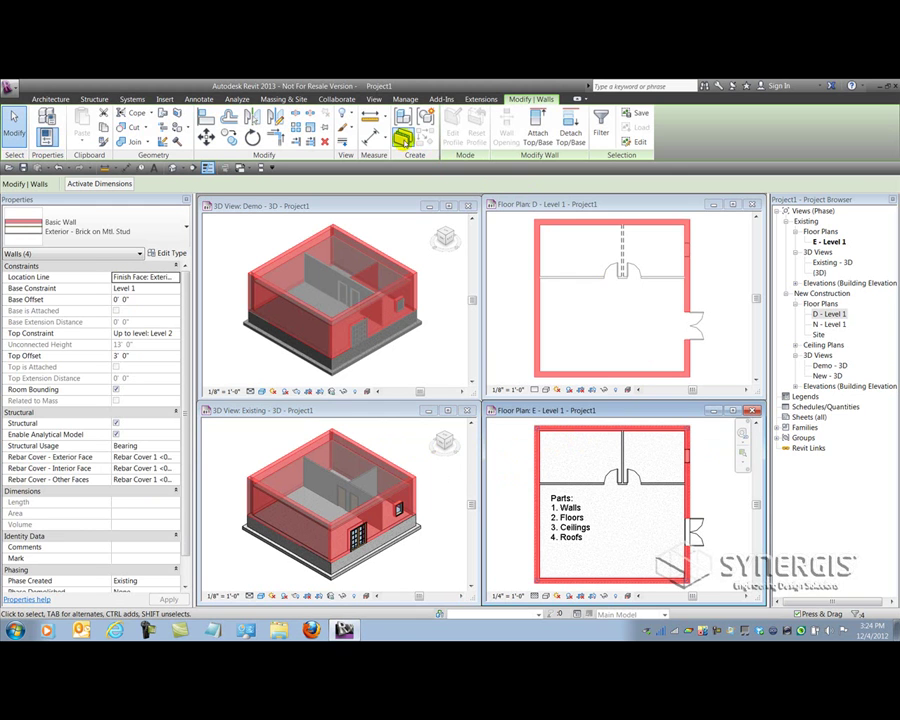
left_click(402, 138)
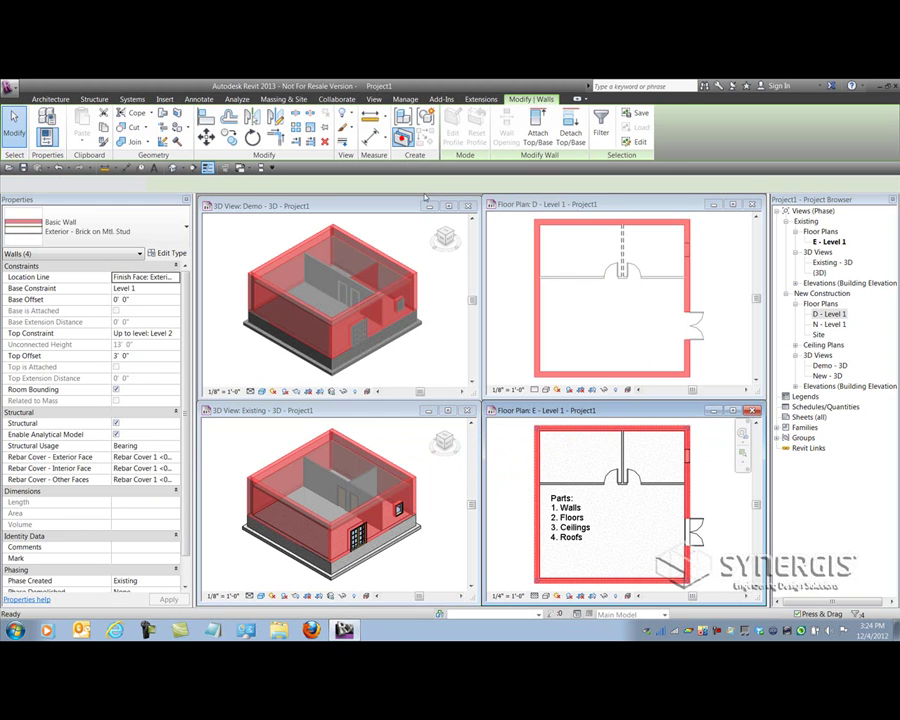
left_click(518, 476)
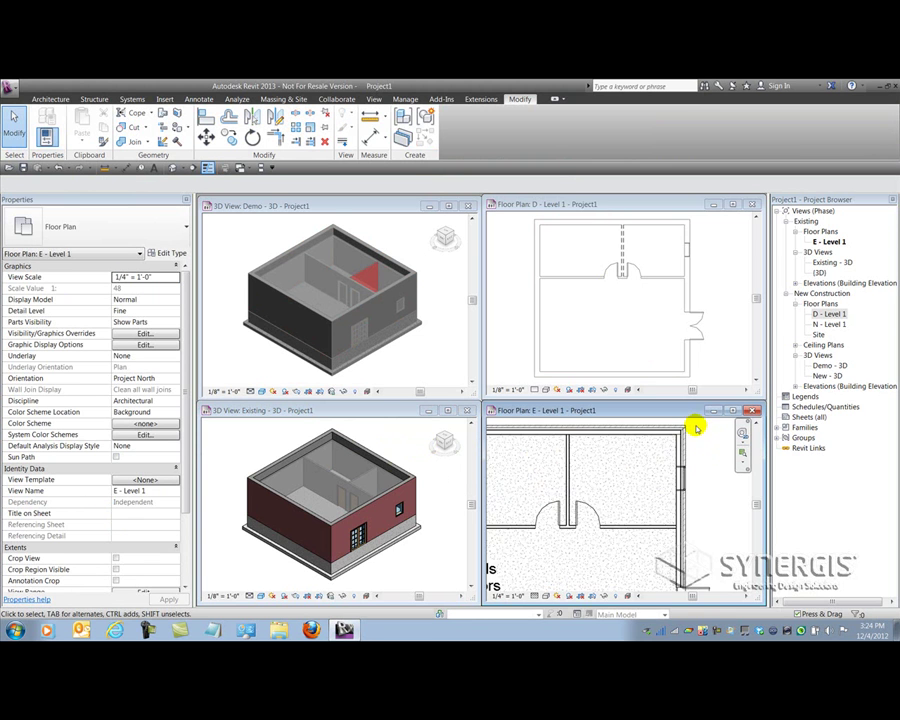
scroll(679, 418, "up", 5)
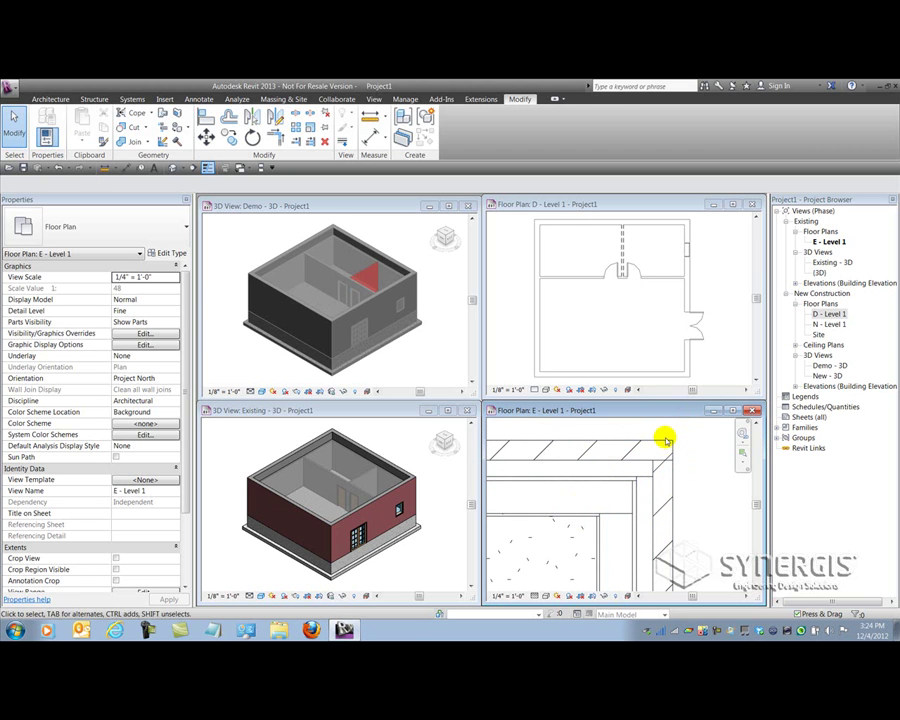
- Enable shape handles on the right wall's part and drag its end upward to the corner
left_click(659, 441)
left_click(670, 482, "ctrl")
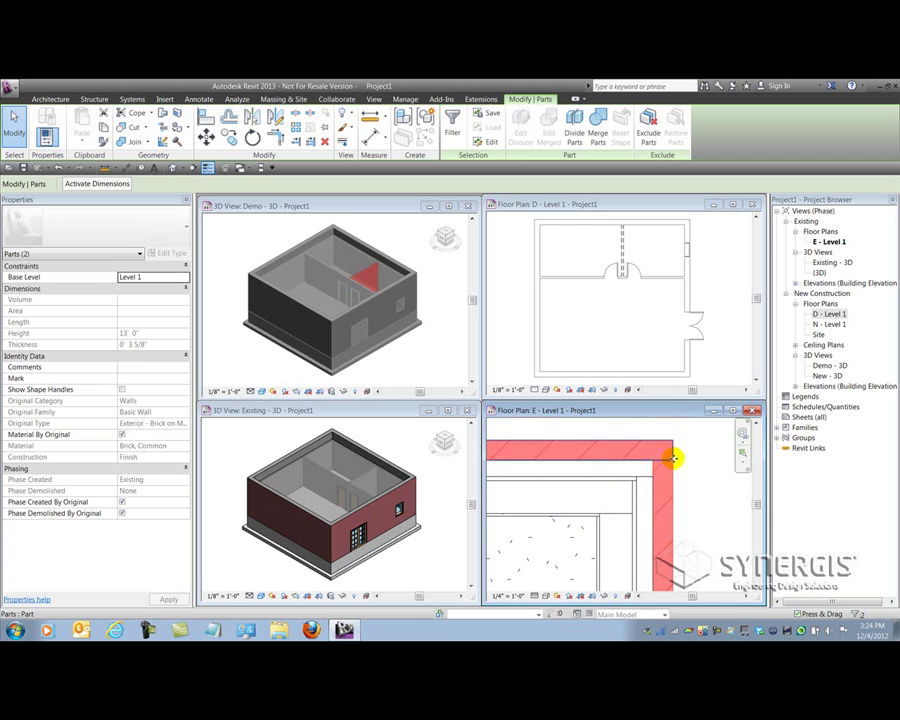
left_click(122, 390)
left_click(697, 466)
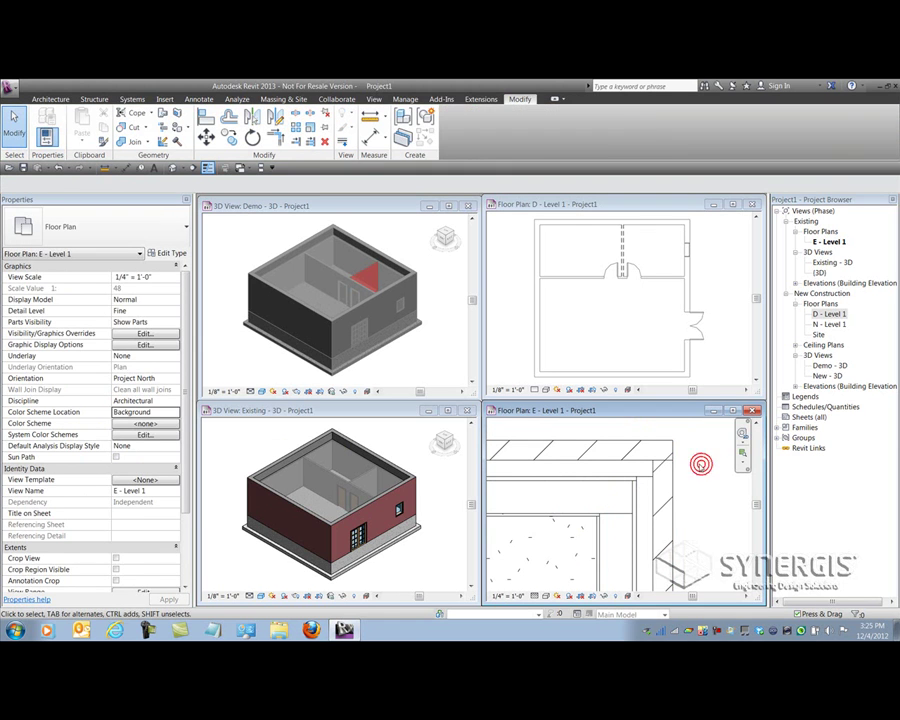
left_click(673, 478)
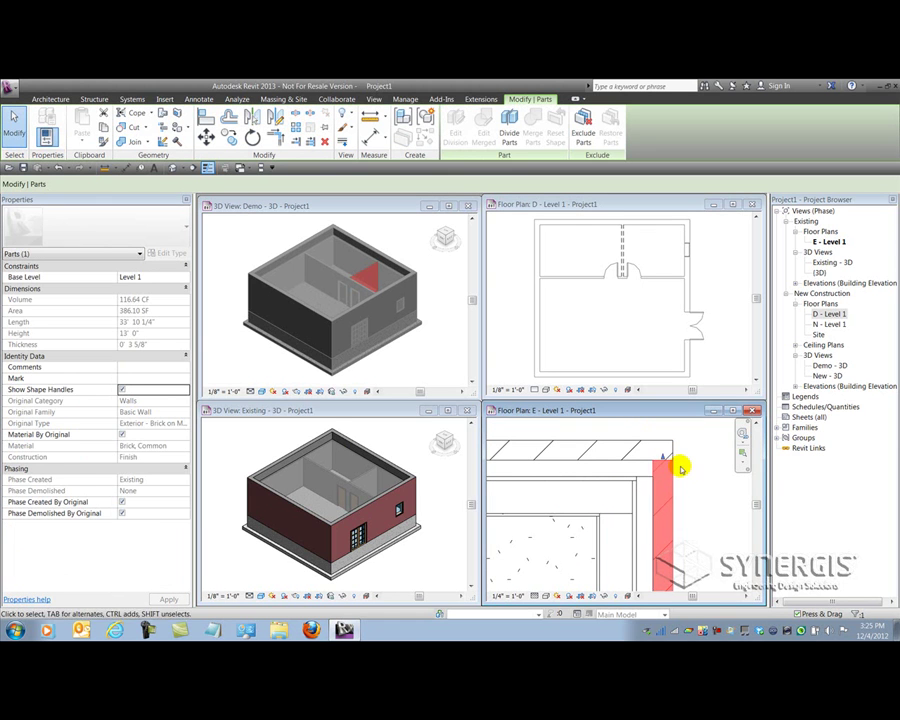
mouse_move(662, 456)
left_mouse_down()
mouse_move(661, 422)
mouse_move(662, 440)
left_mouse_up()
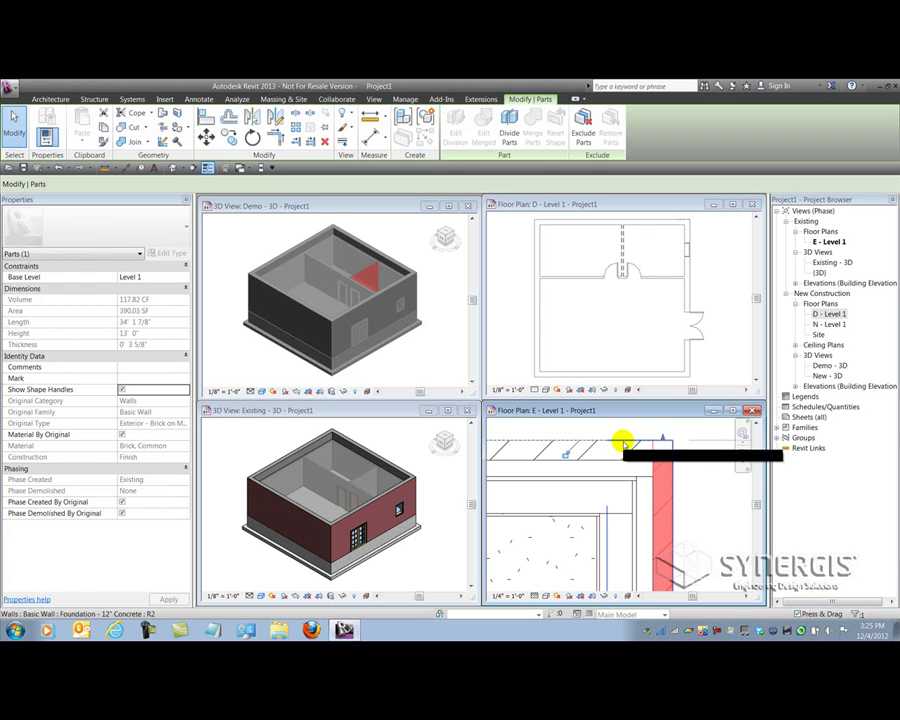
- Check the two foundation walls by selecting them, then clear the selection
left_click(592, 441)
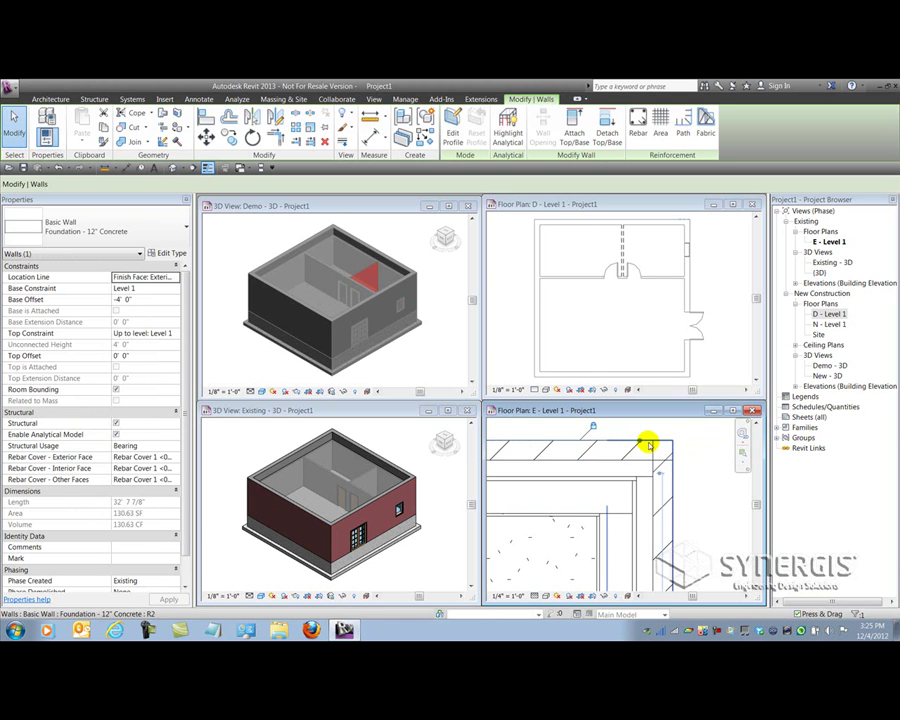
left_click(548, 476)
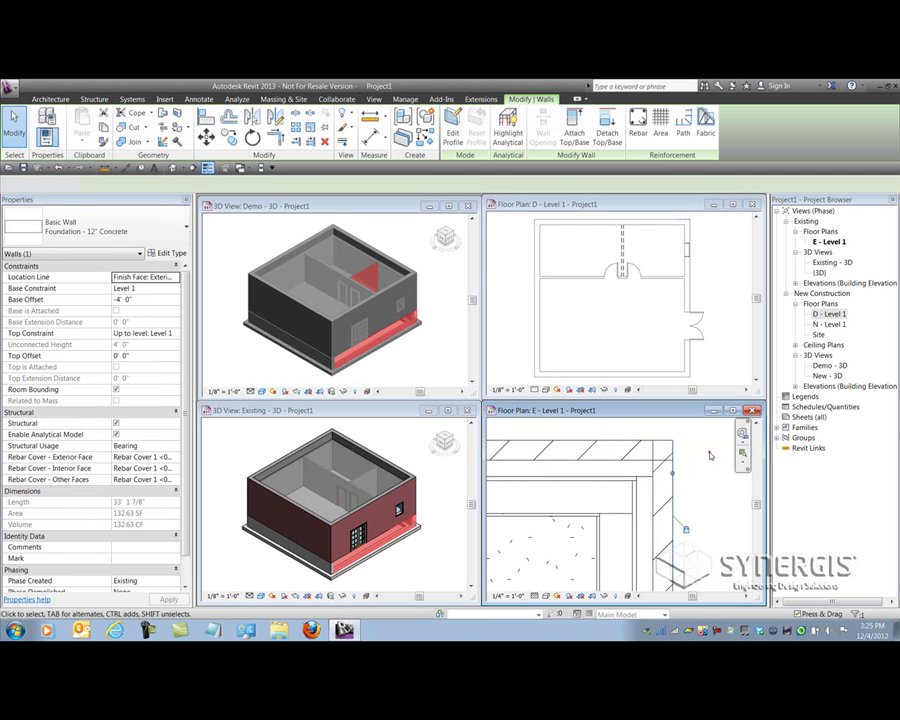
key("Escape")
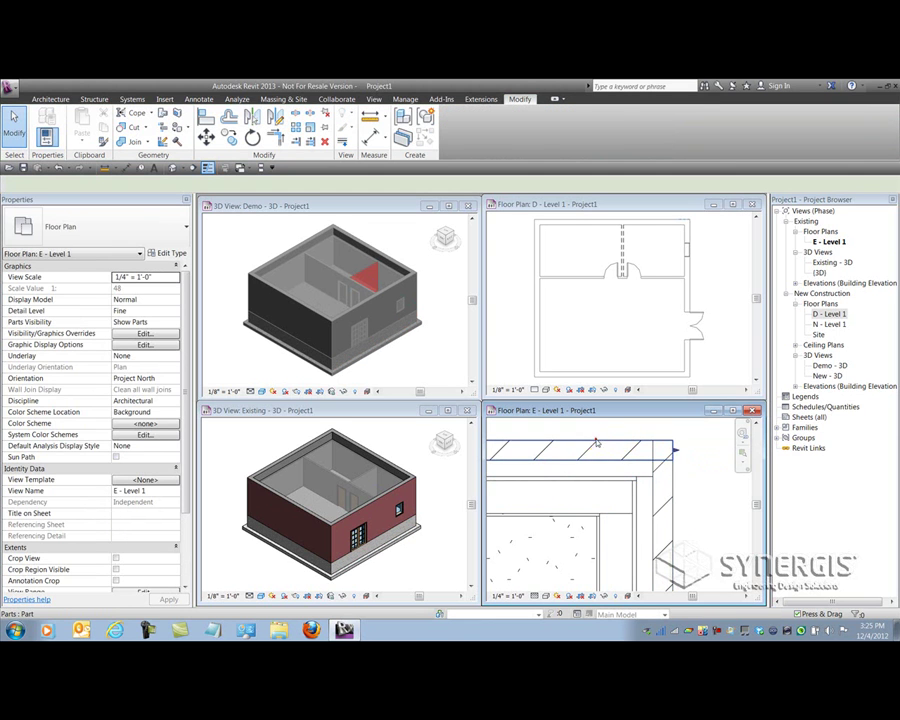
- Uncheck Material By Original for the top brick part in Floor Plan E
left_click(614, 441)
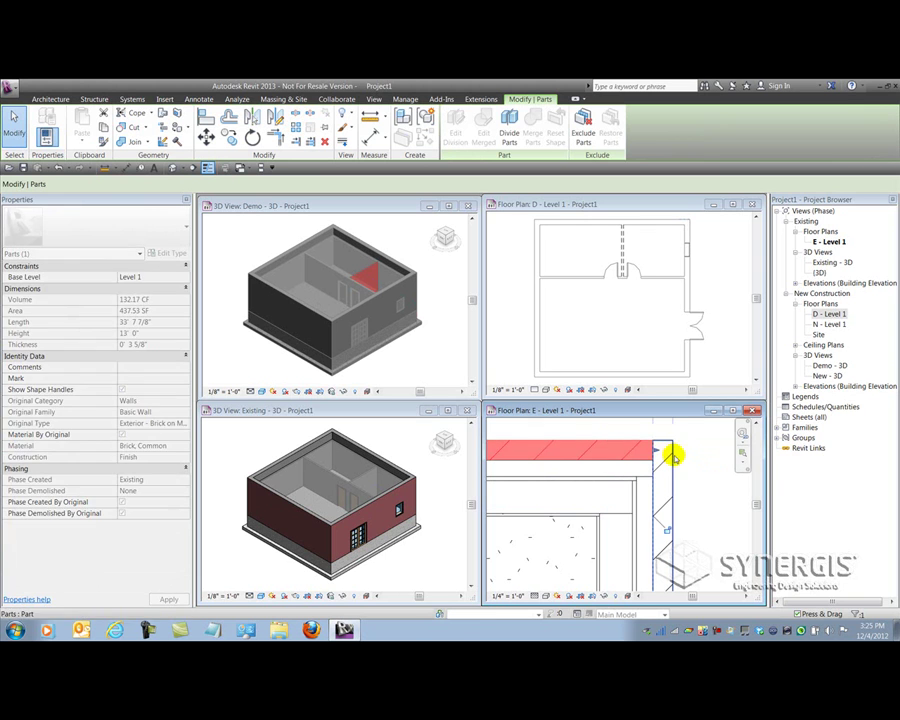
left_click(694, 462)
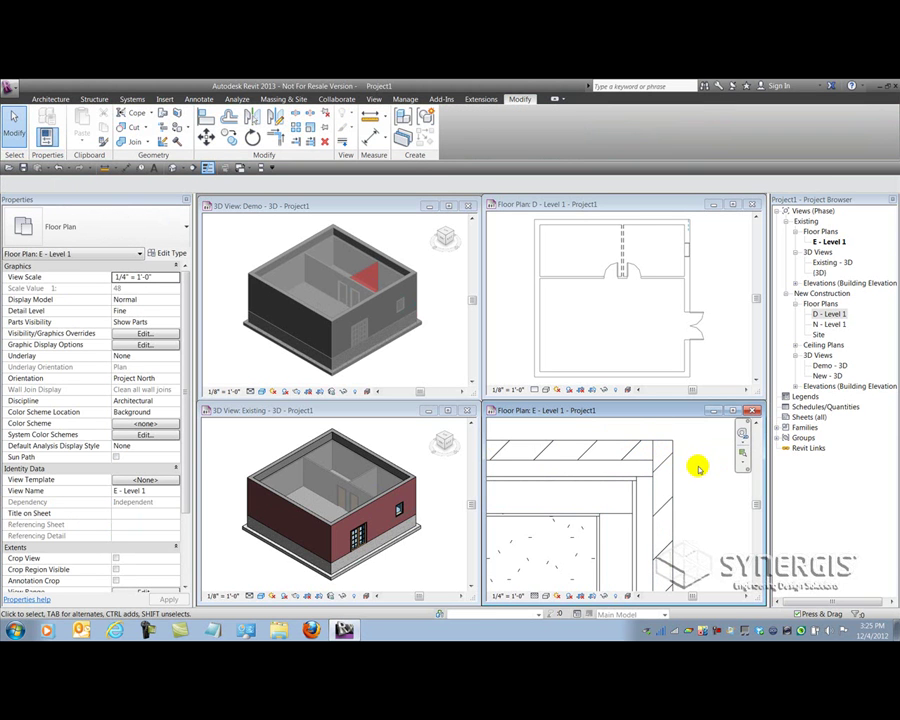
left_click(638, 443)
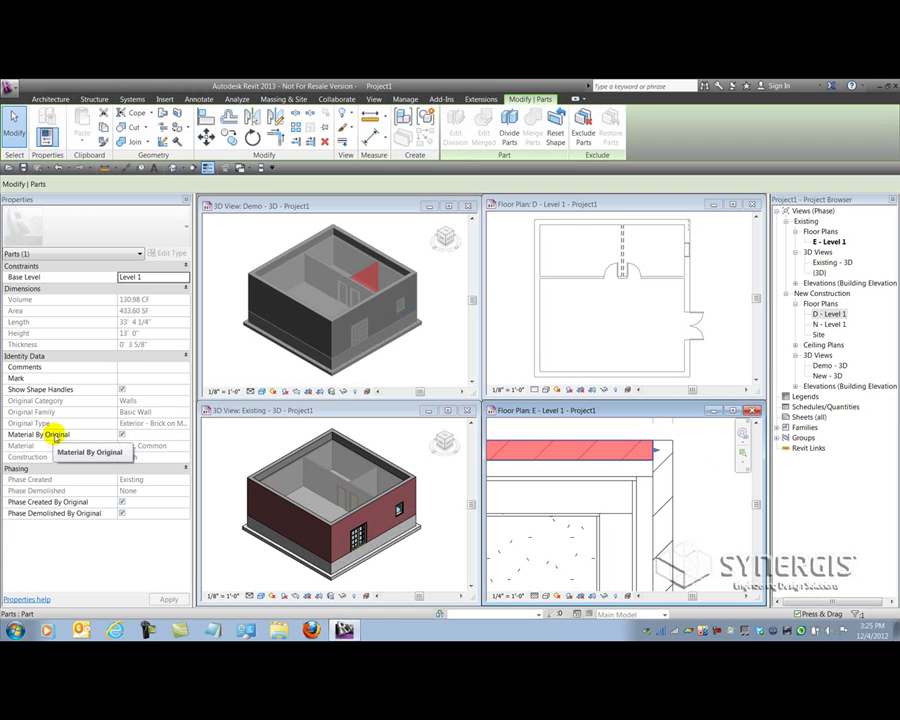
left_click(122, 436)
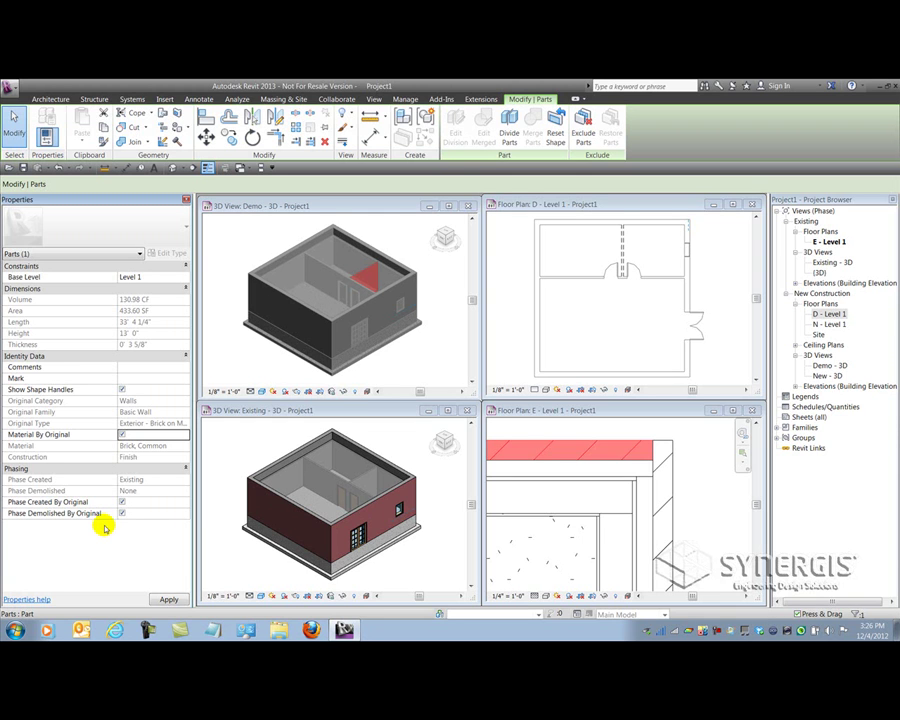
- Activate the Demo 3D view, zoom in on the wall, and expand its Parts Visibility options
left_click(409, 363)
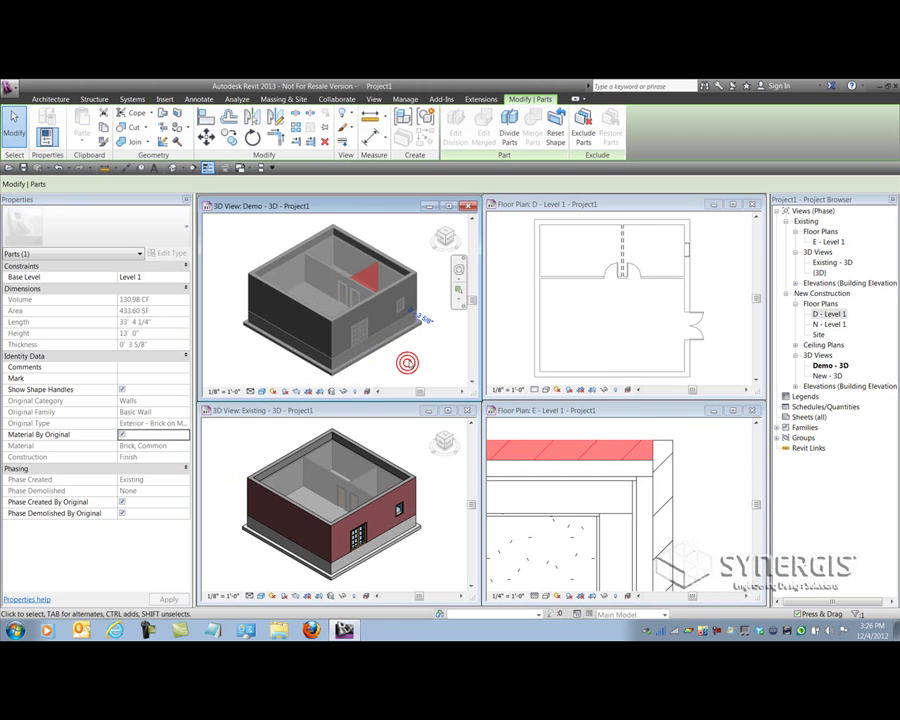
scroll(417, 297, "up", 1)
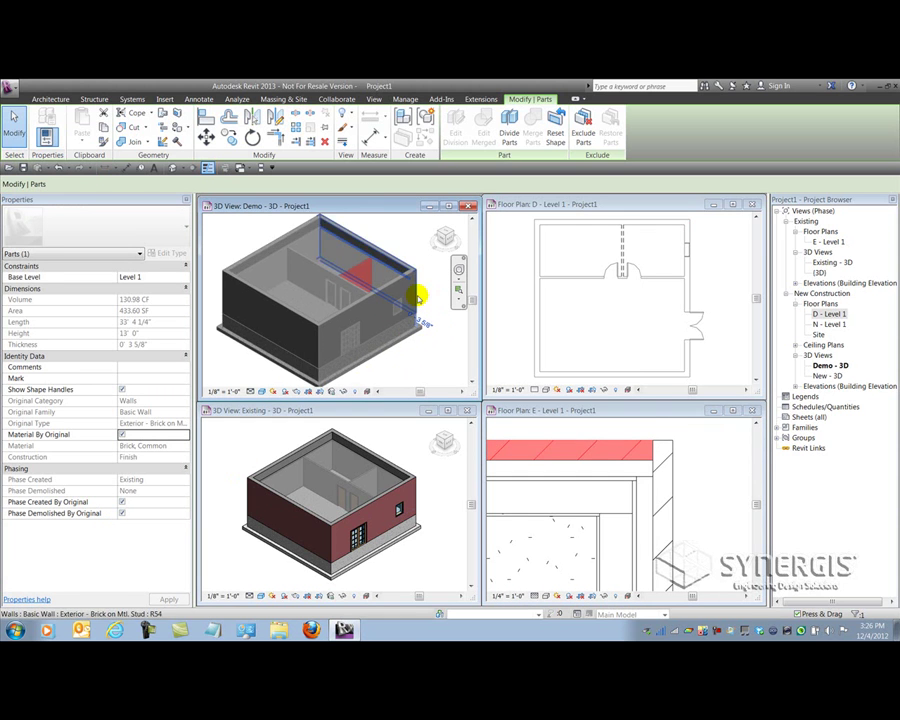
scroll(417, 297, "up", 2)
middle_click_drag(458, 307, 402, 277)
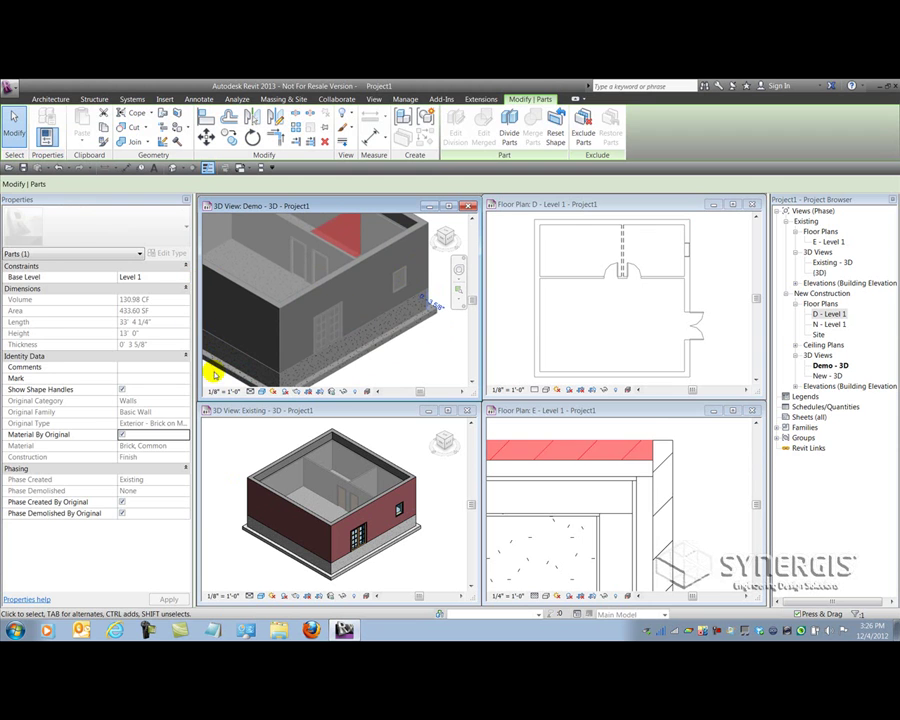
key("Escape")
left_click(176, 310)
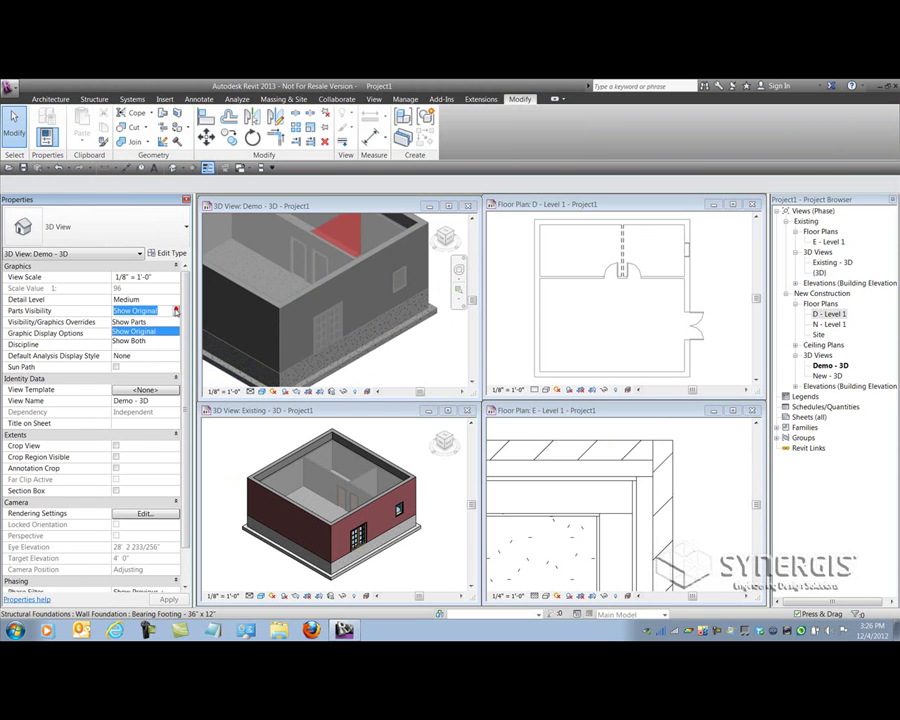
- Set the Demo 3D view's Parts Visibility to Show Parts and orbit to the wall's inner face
left_click(134, 322)
scroll(403, 232, "up", 2)
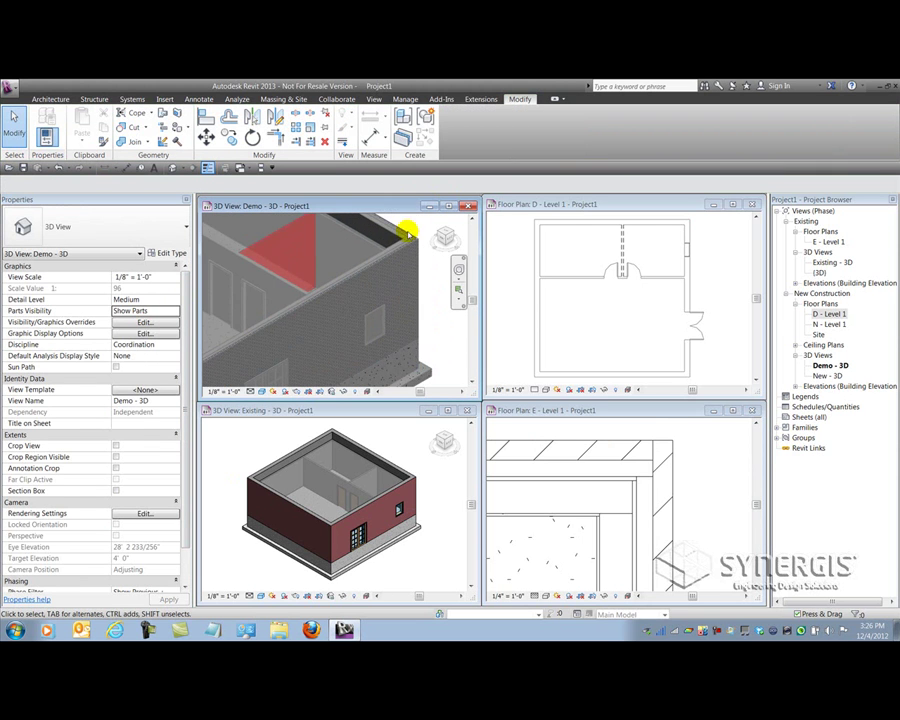
scroll(405, 236, "up", 3)
scroll(337, 277, "down", 2)
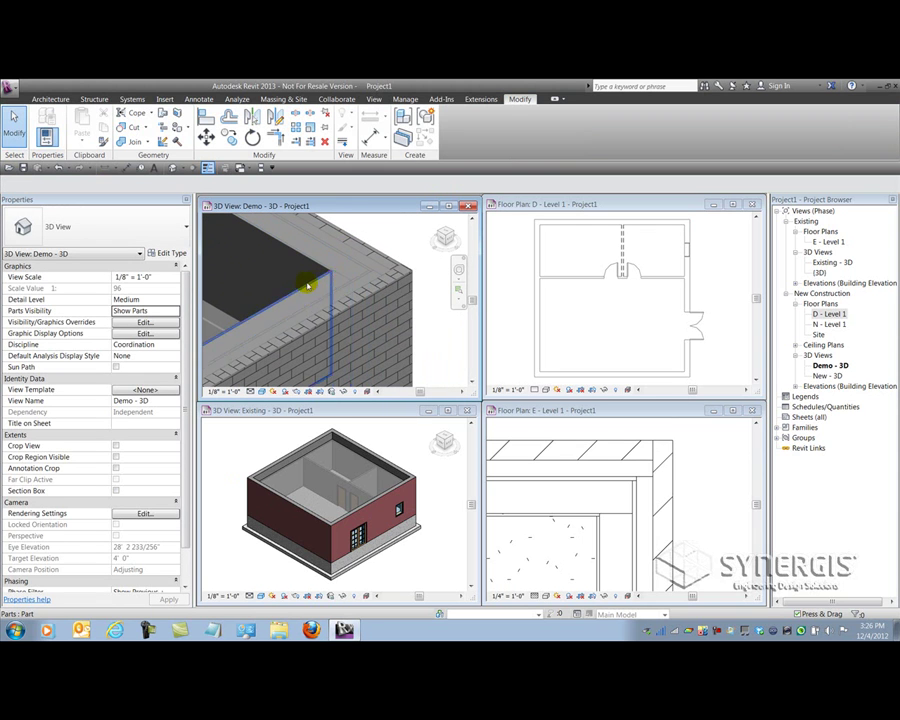
middle_click_drag(406, 305, 416, 277, "shift")
scroll(409, 313, "down", 3)
- Uncheck Phase Demolished By Original on the side wall's brick part and demolish it
left_click(410, 286)
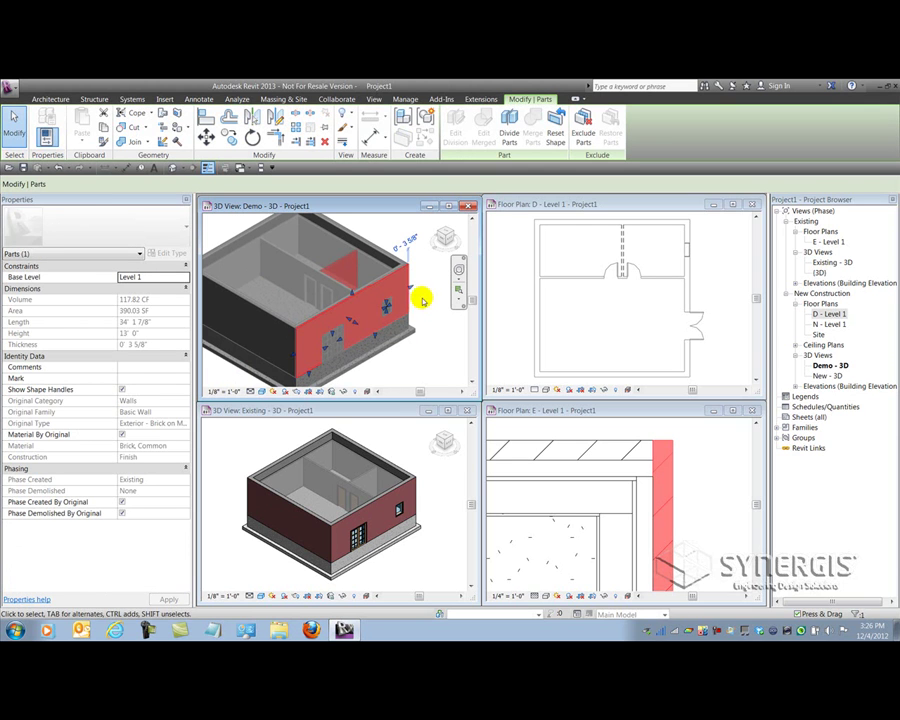
left_click(374, 296)
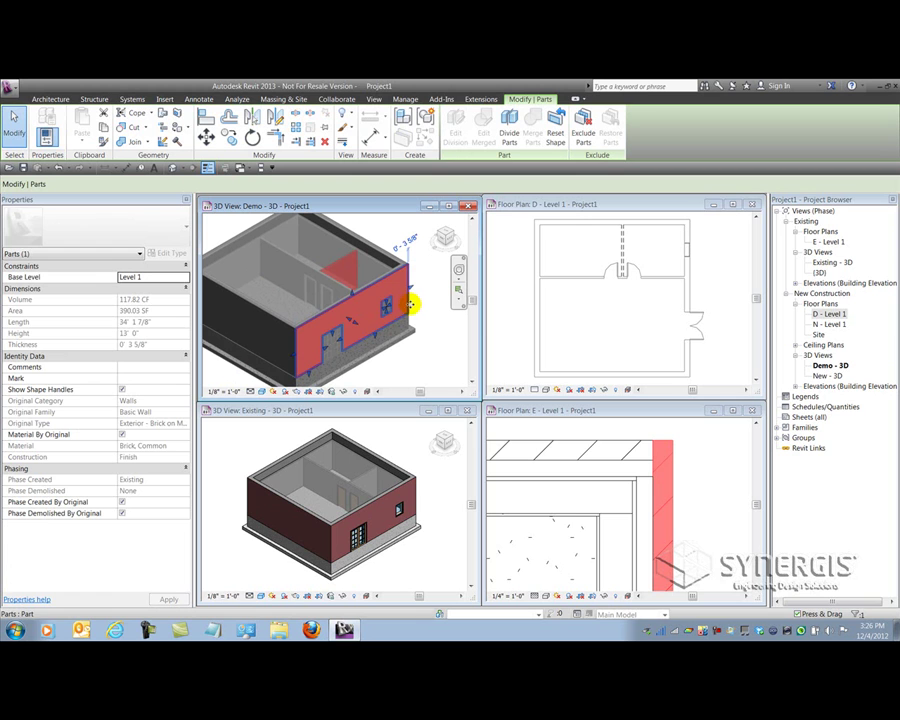
left_click(121, 513)
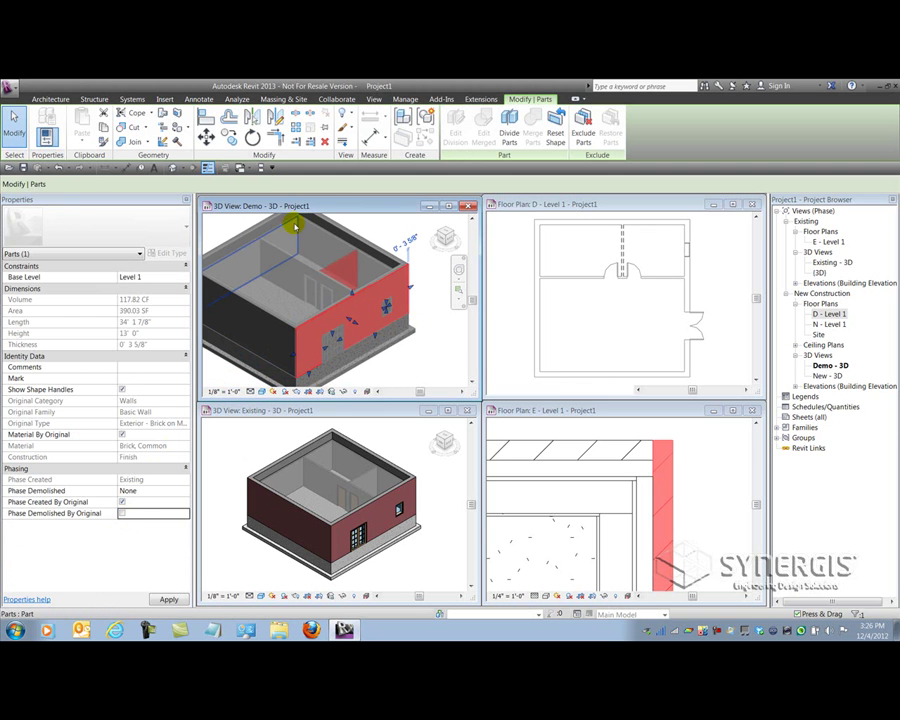
key("Escape")
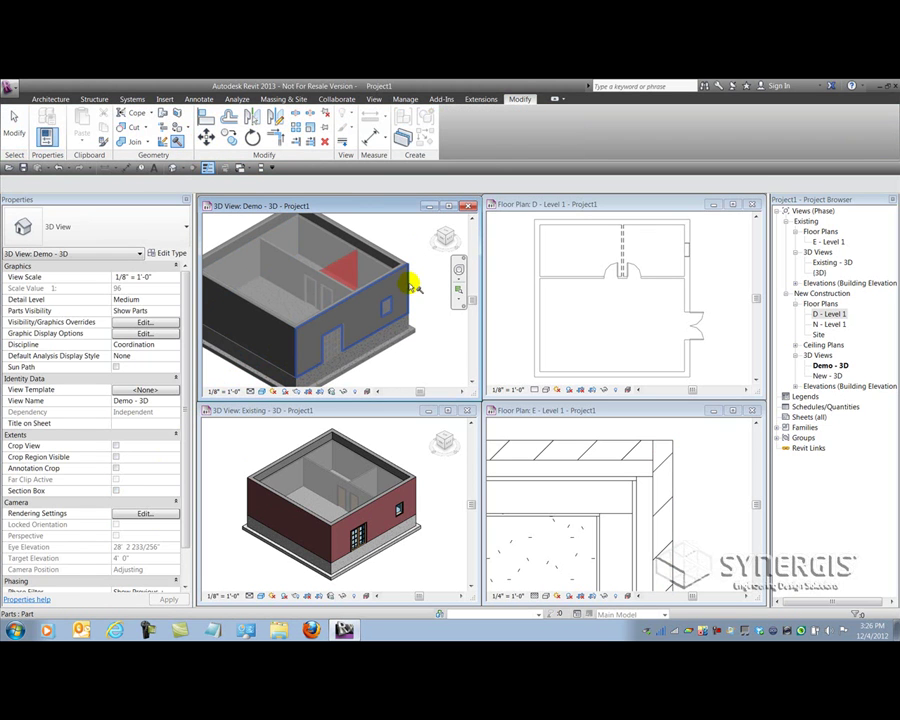
left_click(411, 285)
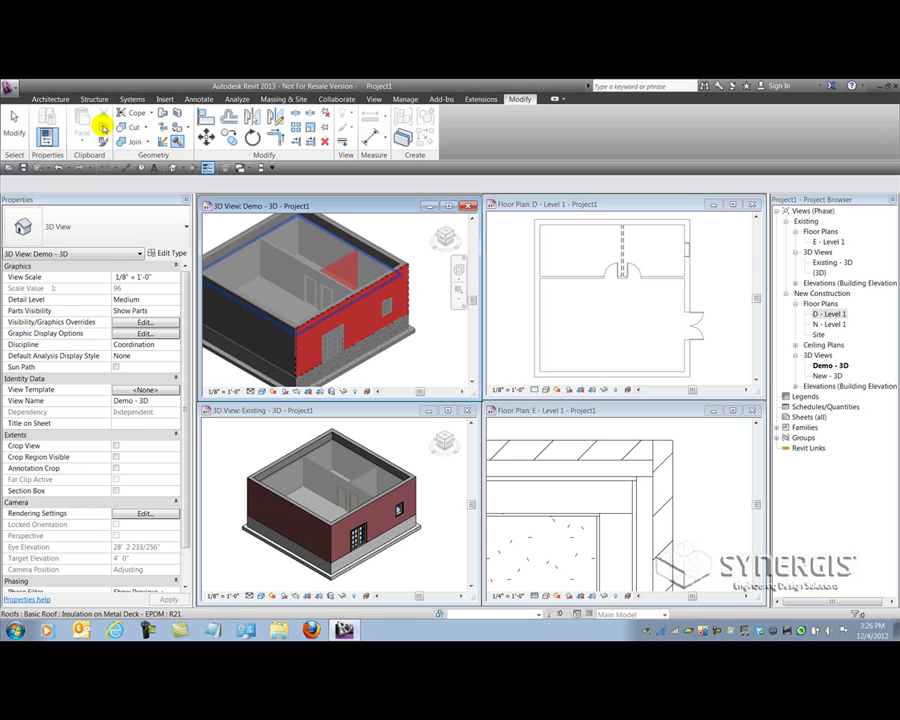
left_click(15, 122)
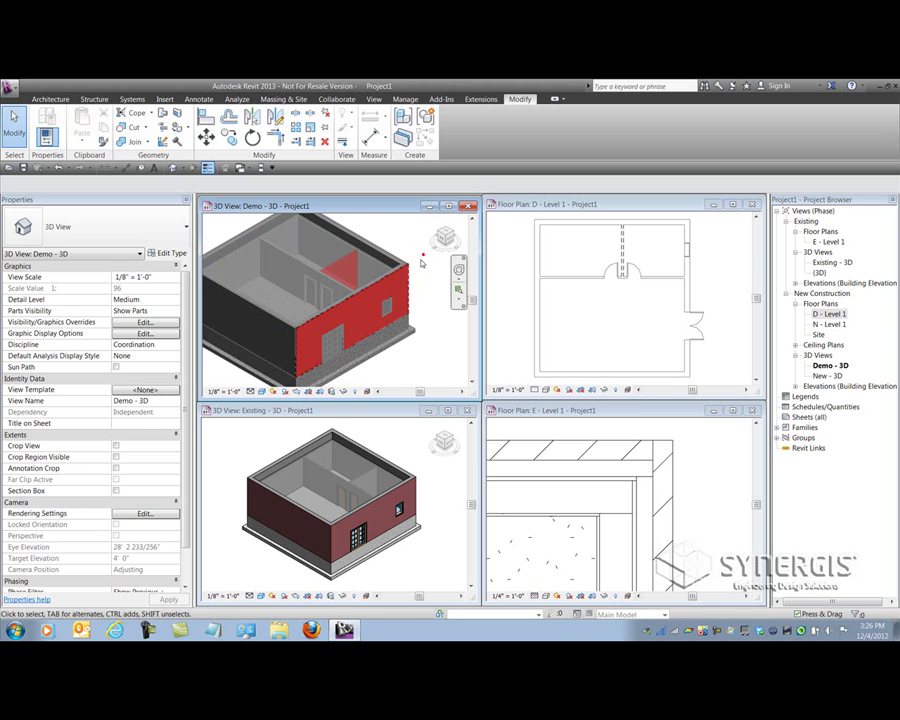
scroll(400, 260, "up", 5)
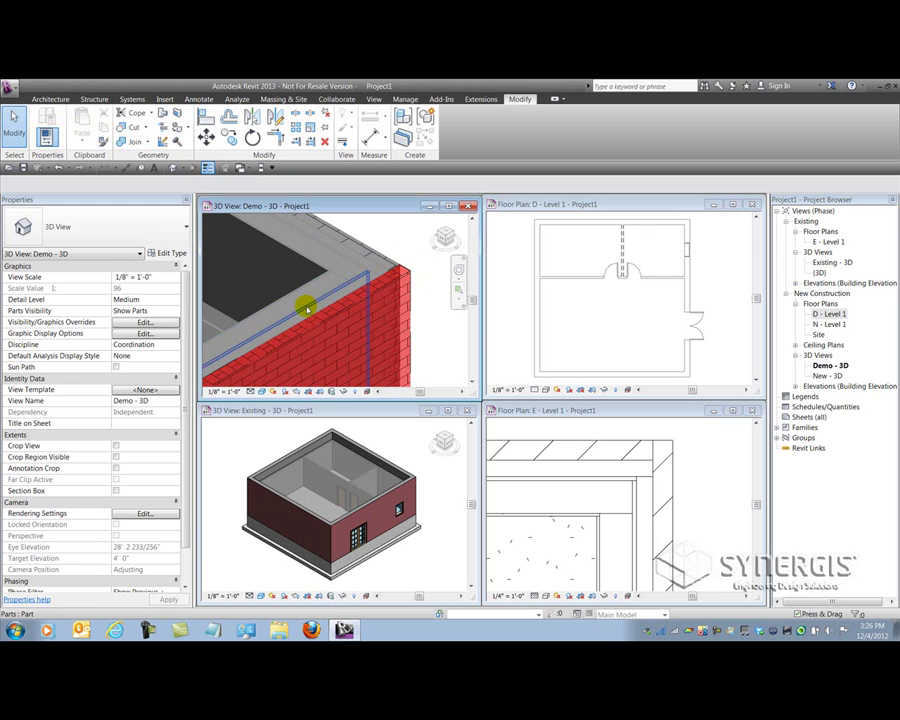
- Set Floor Plan D's Parts Visibility to Show Parts and zoom to fit the whole plan
left_click(709, 272)
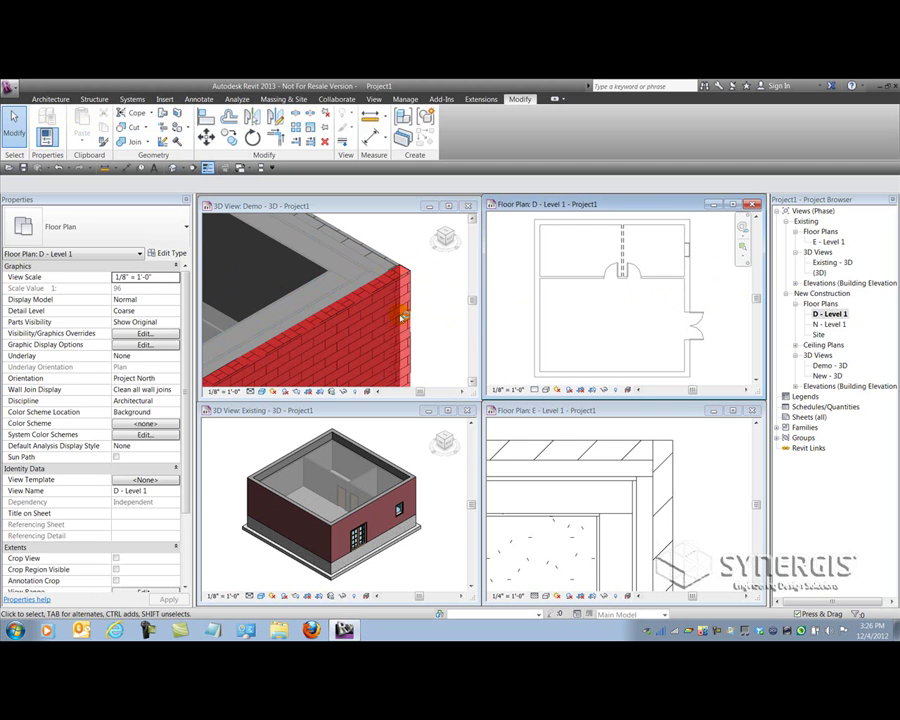
left_click(146, 322)
left_click(176, 320)
left_click(130, 333)
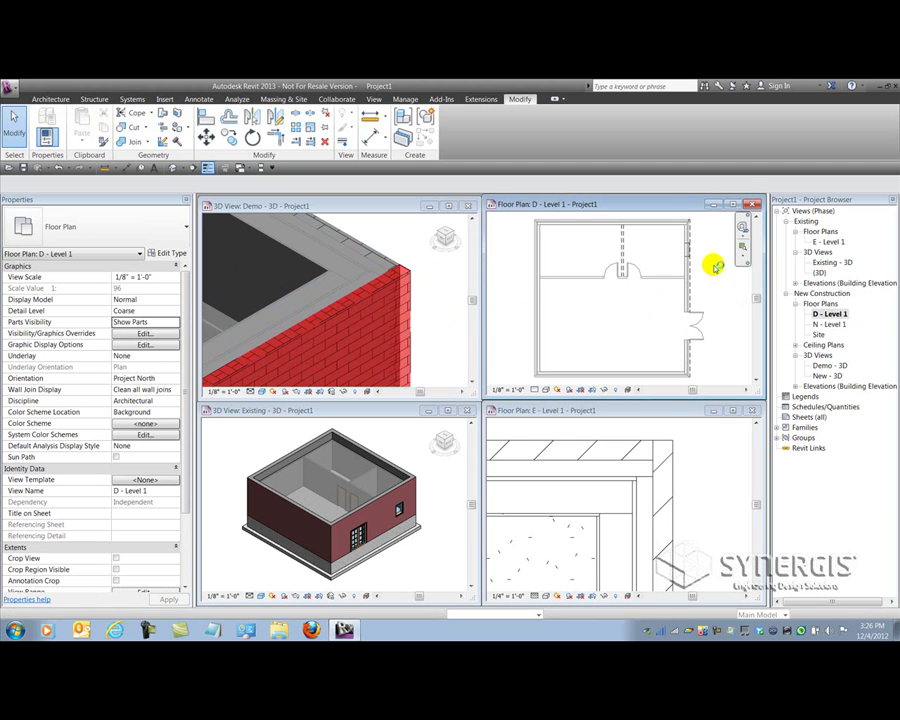
scroll(691, 215, "up", 3)
scroll(691, 227, "up", 2)
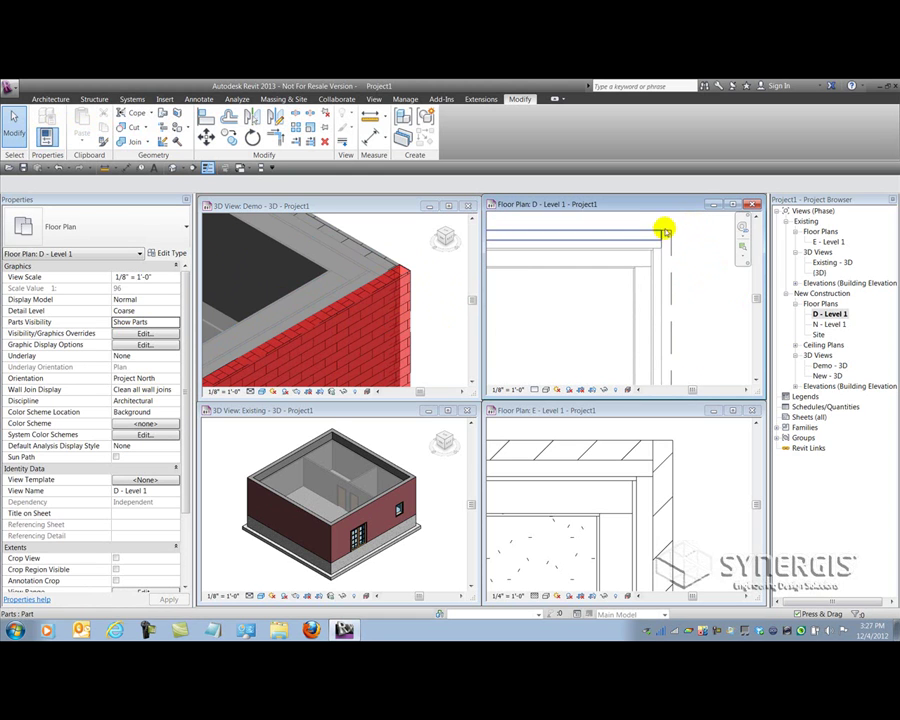
scroll(724, 325, "down", 4)
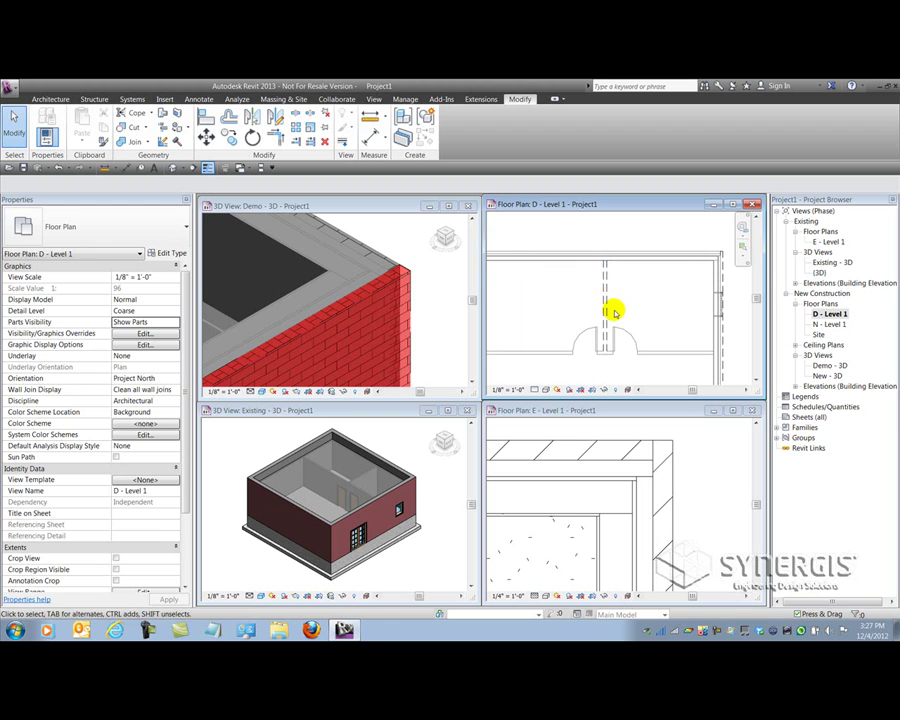
scroll(625, 298, "down", 5)
middle_click(634, 295)
- Activate the Demo 3D view and zoom out to the whole building
left_click(445, 299)
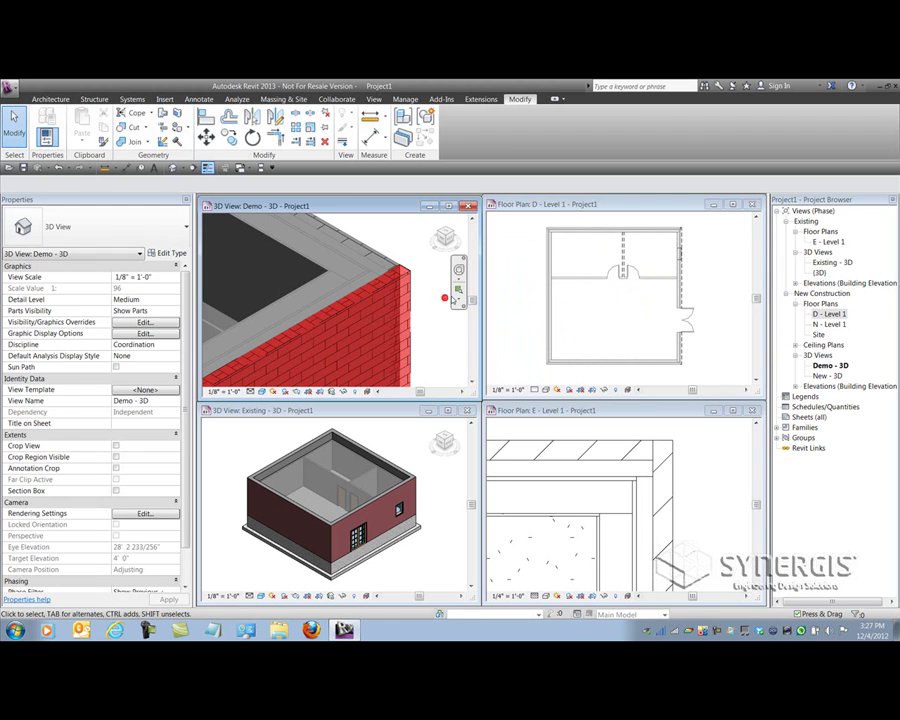
scroll(434, 306, "down", 5)
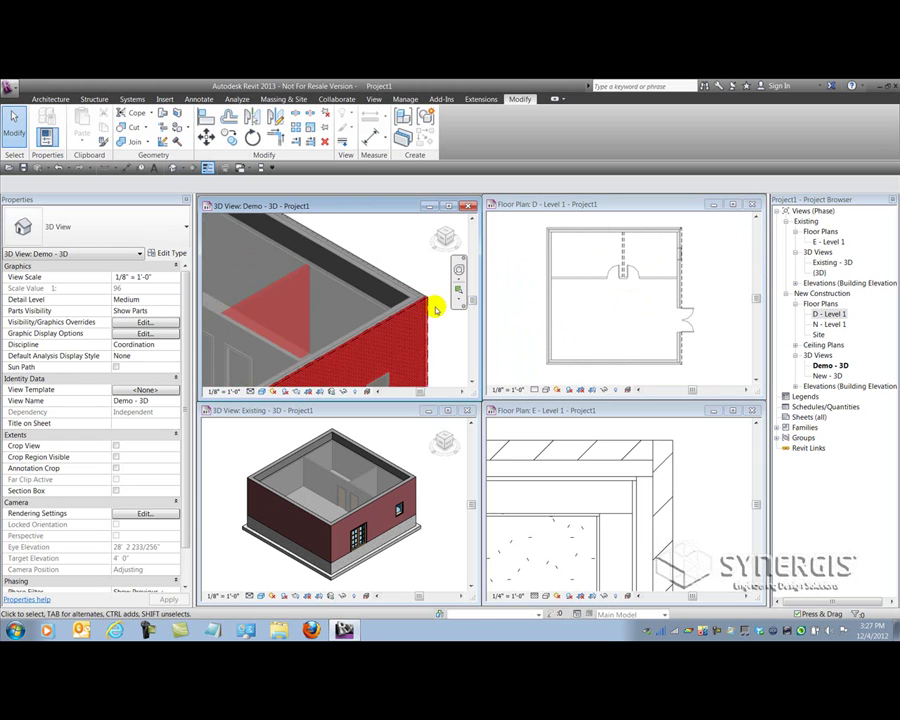
scroll(440, 330, "down", 3)
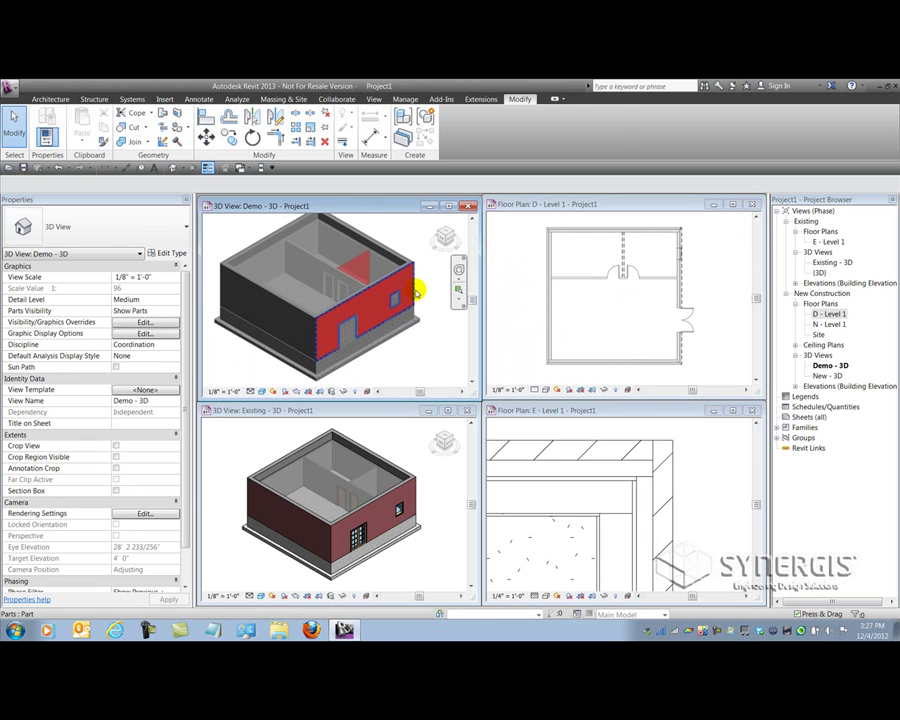
- Toggle Phase Demolished By Original on then off for the red brick part, leaving Phase Demolished at None
left_click(418, 302)
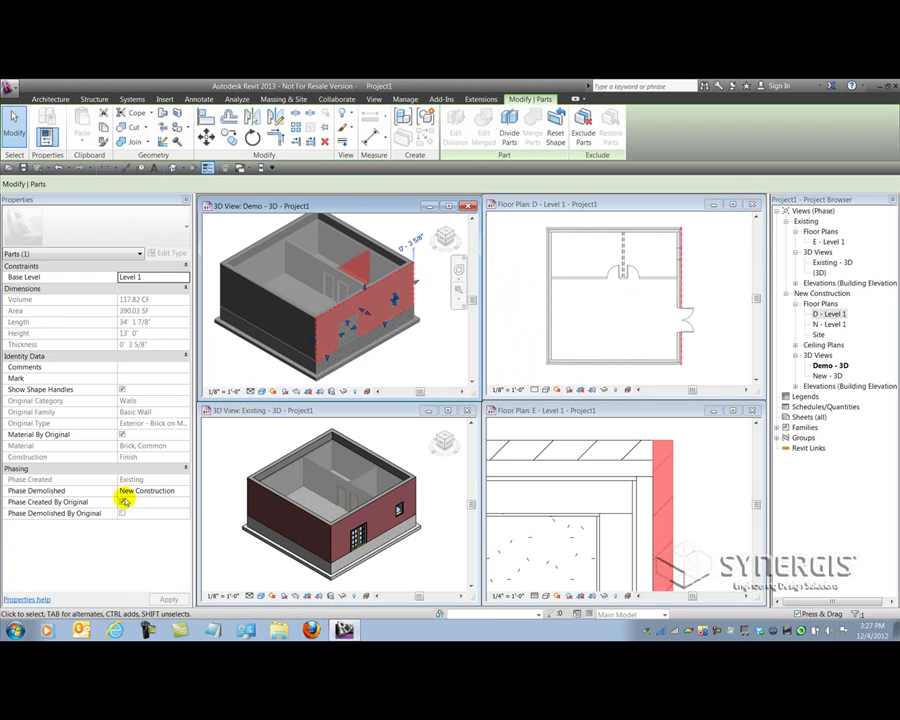
left_click(121, 513)
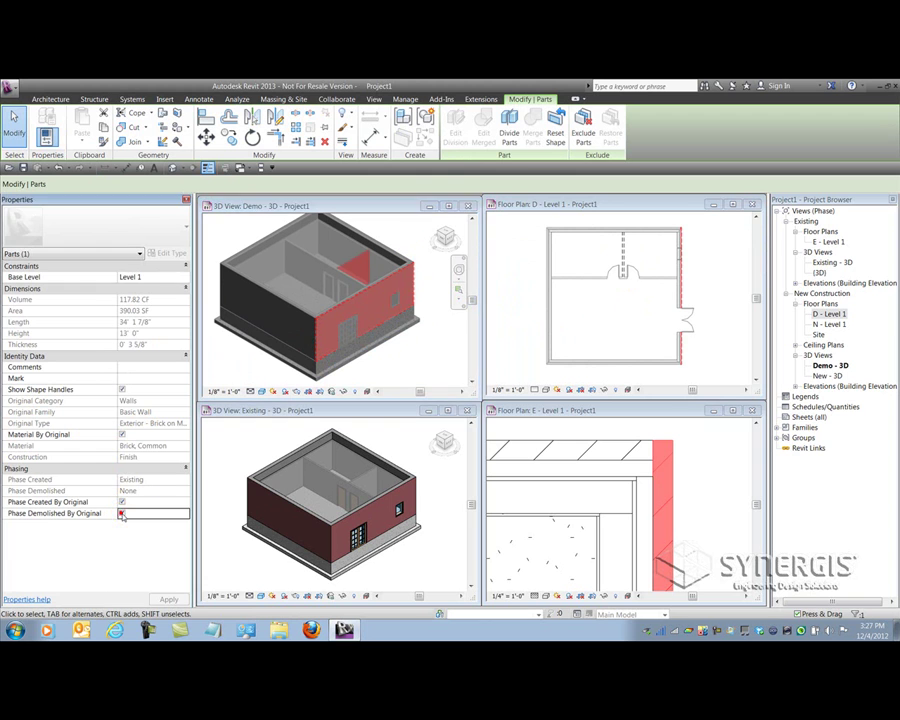
left_click(418, 353)
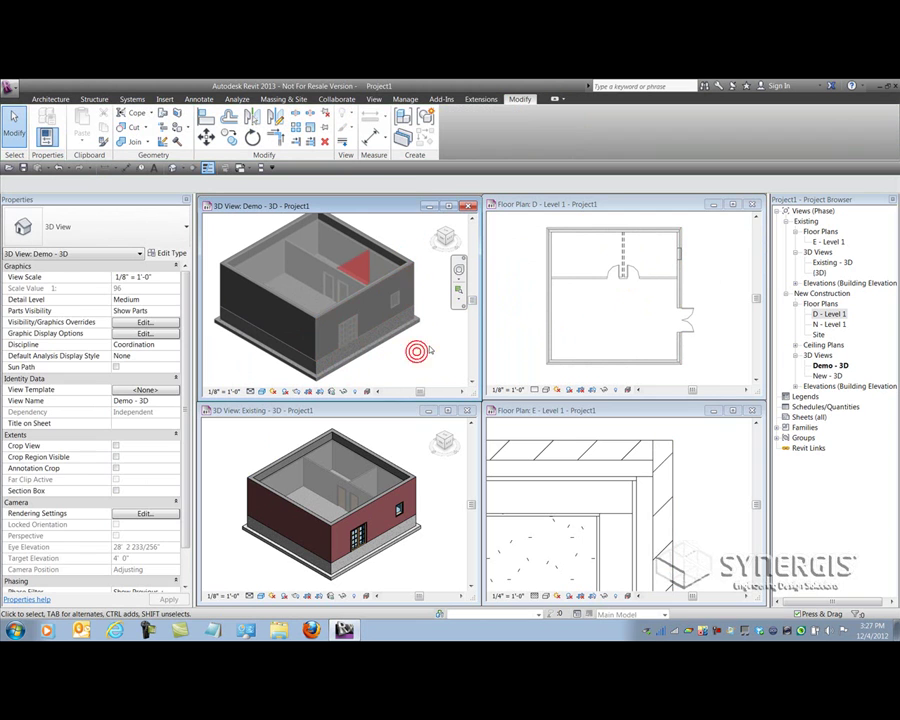
left_click(412, 292)
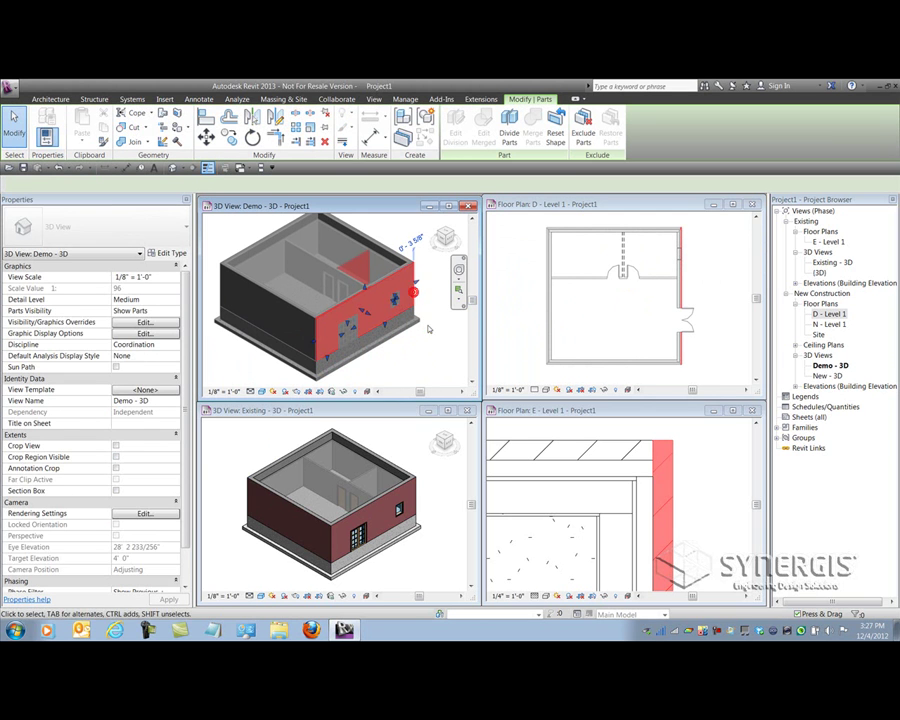
scroll(366, 330, "up", 4)
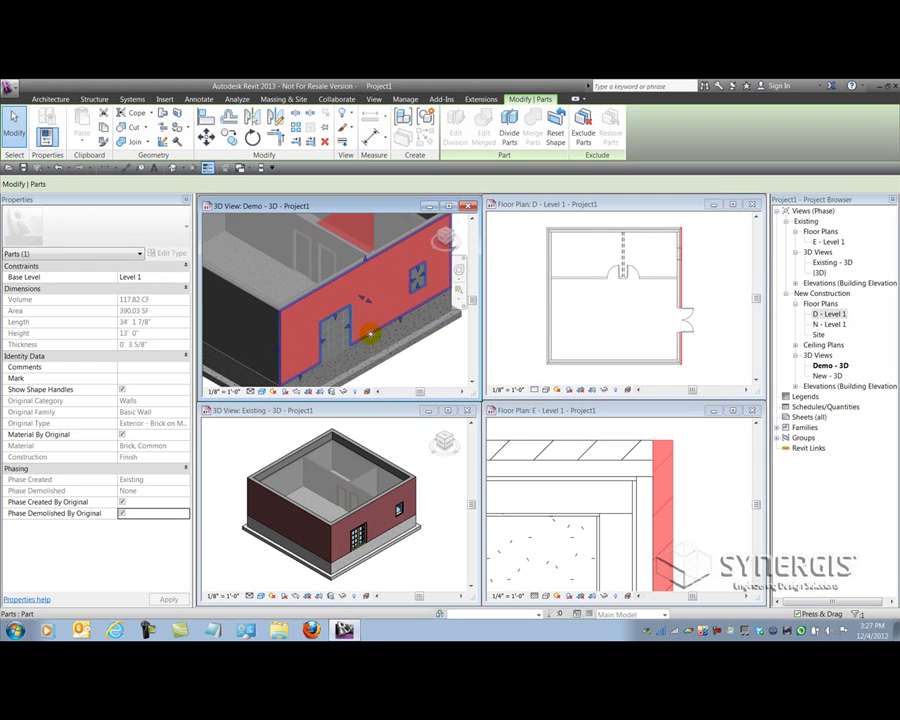
left_click(369, 335)
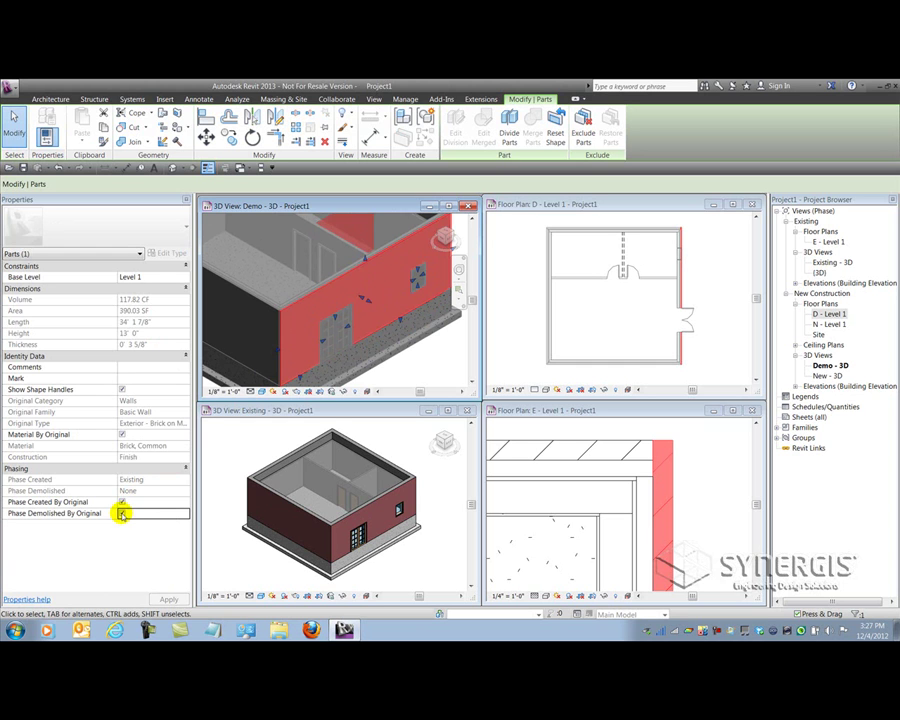
left_click(121, 514)
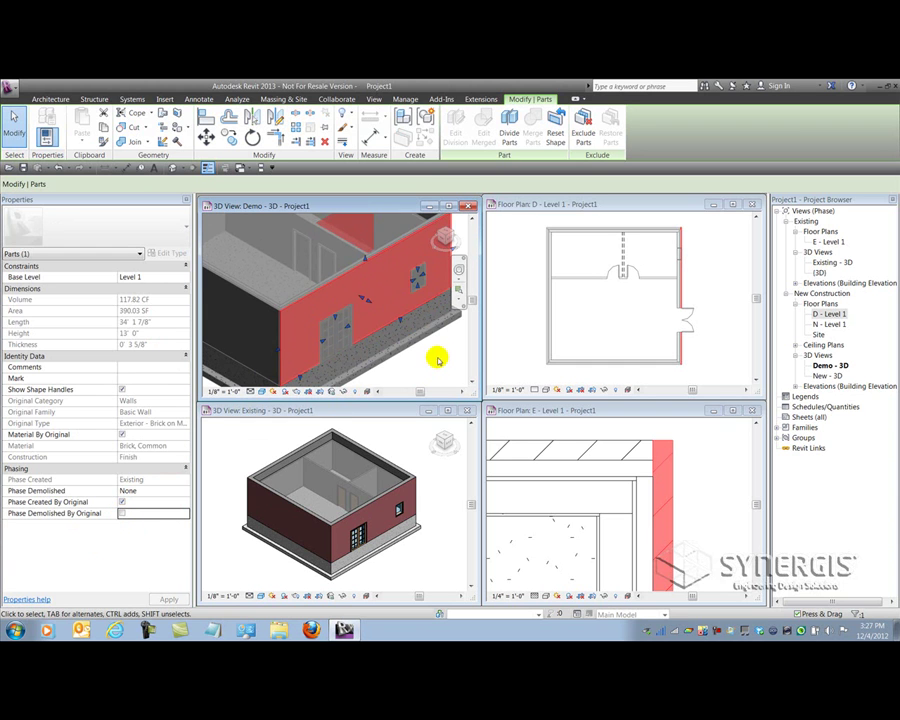
middle_click_drag(416, 358, 379, 369)
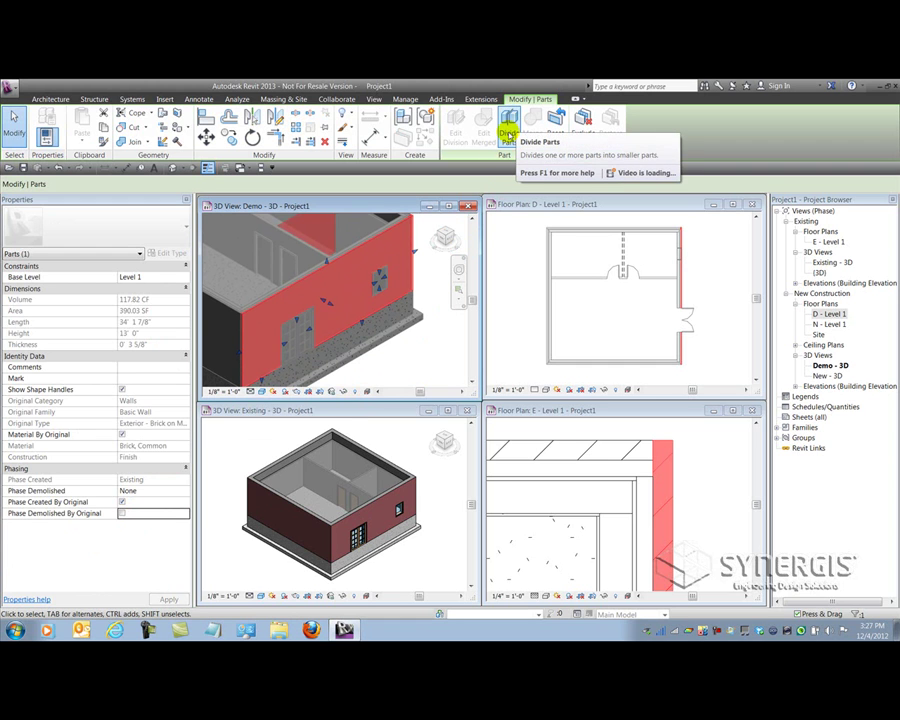
- Start Divide Parts and Edit Sketch, picking the facade wall face as the work plane
left_click(508, 135)
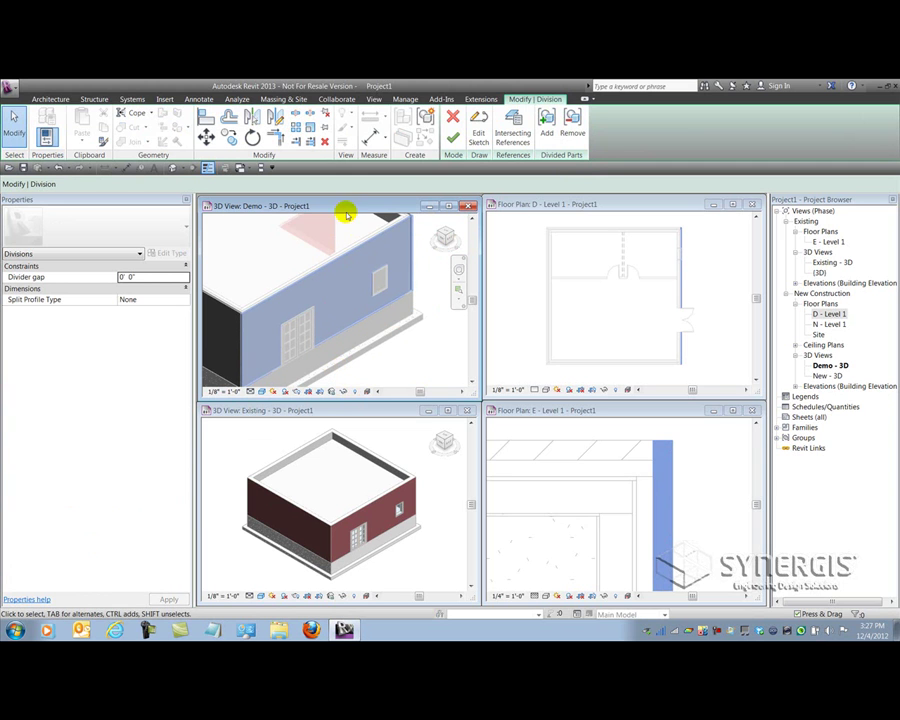
left_click(478, 132)
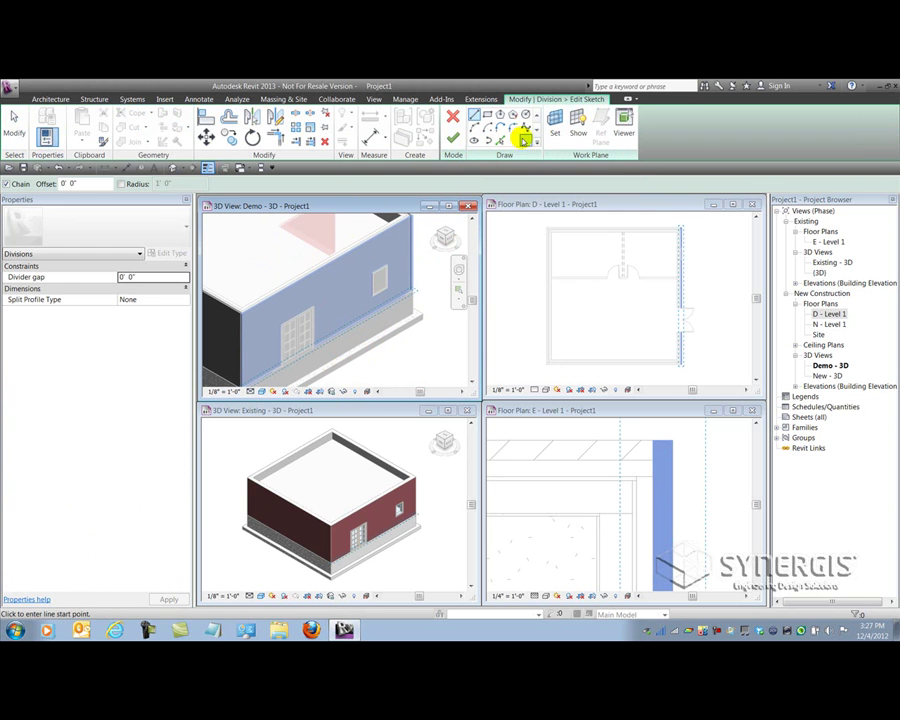
left_click(556, 124)
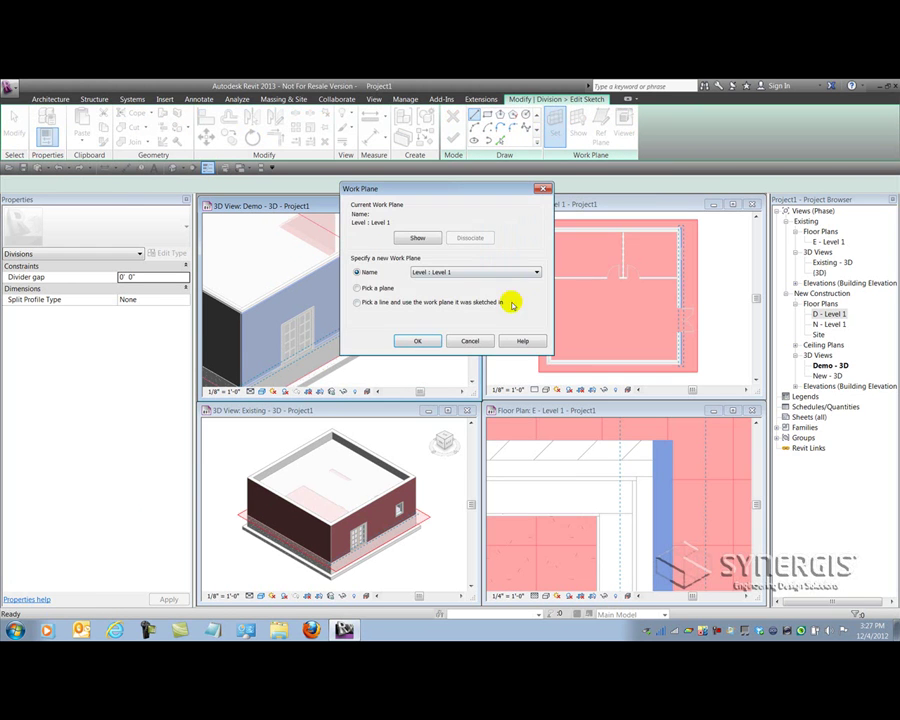
left_click(414, 341)
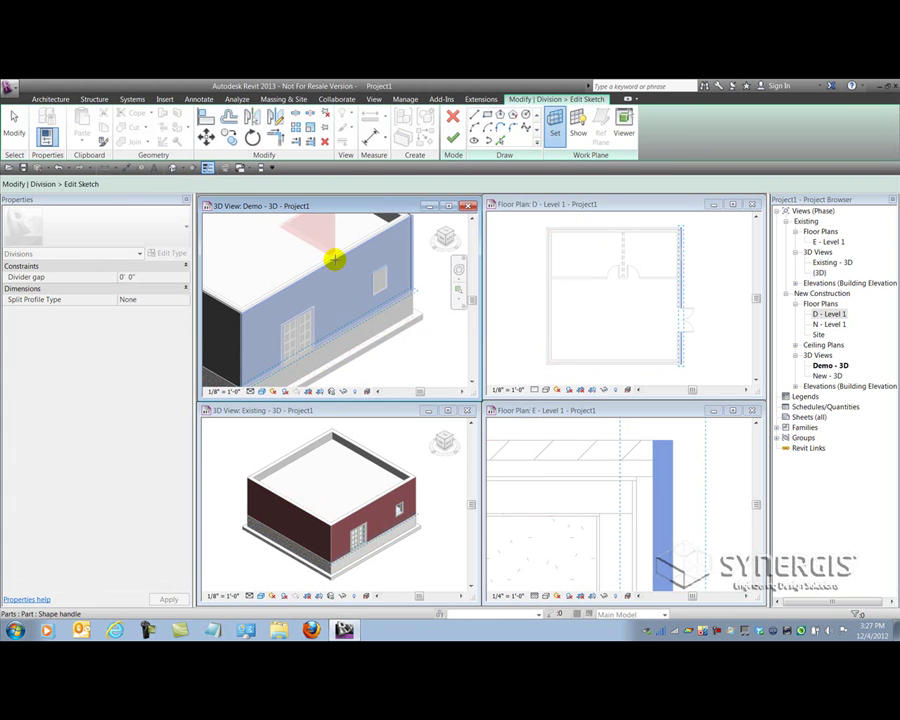
left_click(412, 236)
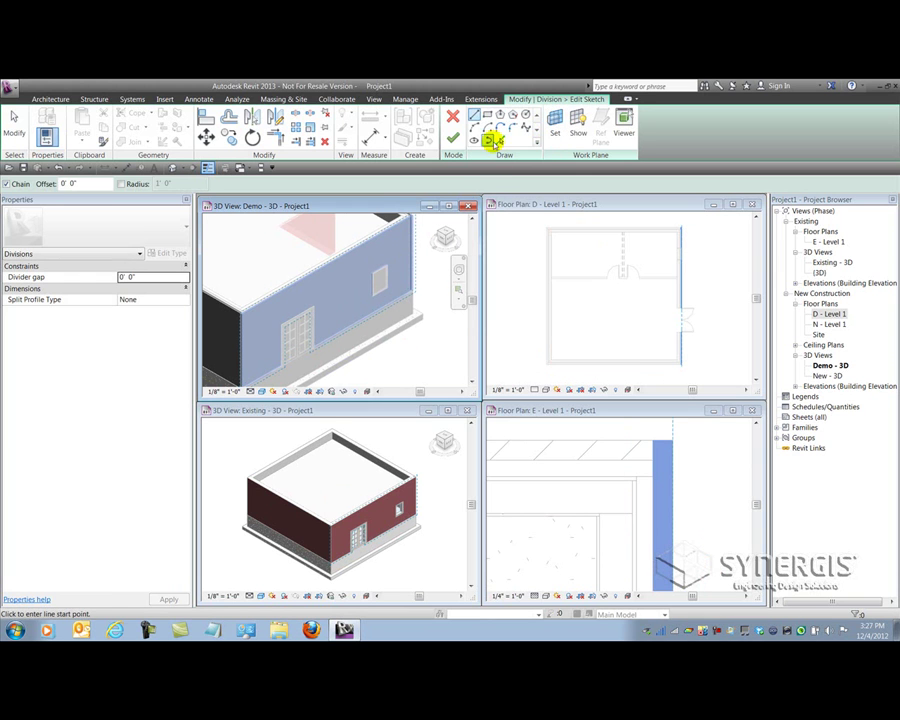
scroll(388, 300, "up", 4)
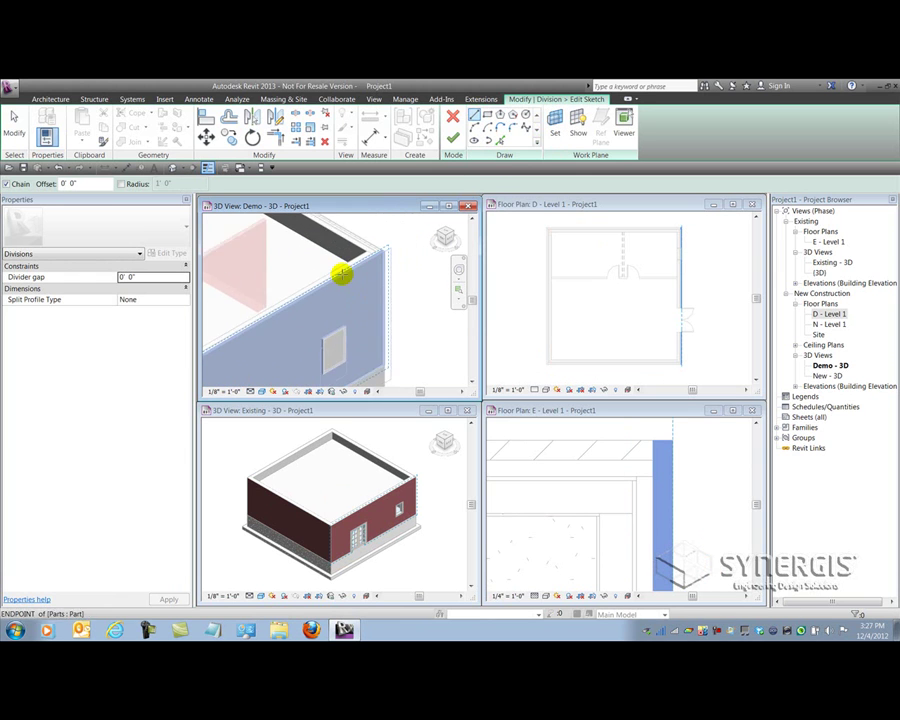
scroll(343, 272, "up", 2)
- Sketch a vertical division line from the wall's top edge and begin a rectangle on the face
left_click(350, 237)
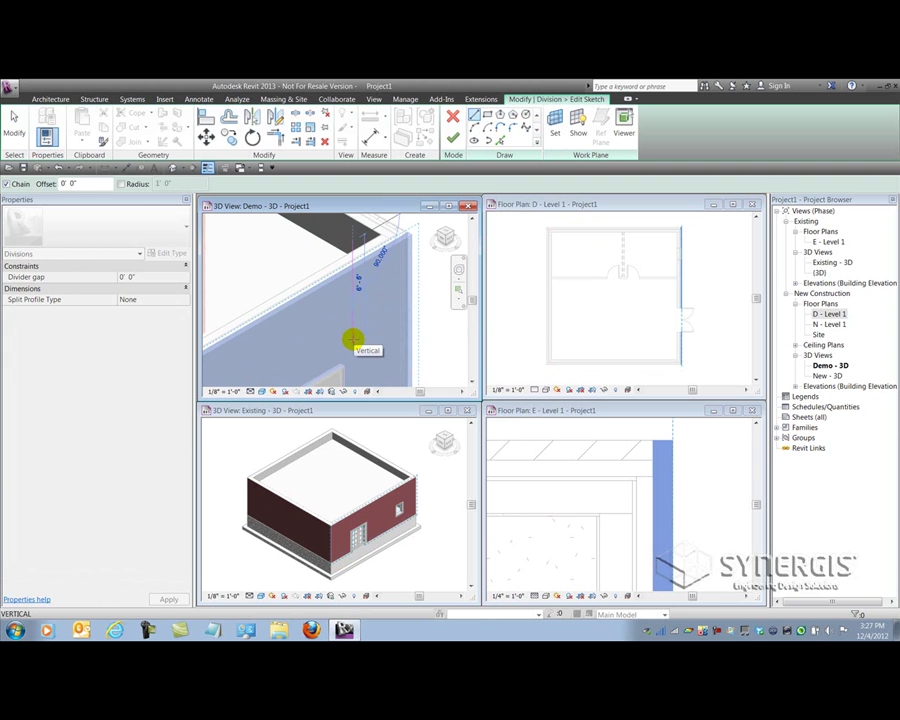
left_click(352, 340)
scroll(432, 291, "down", 1)
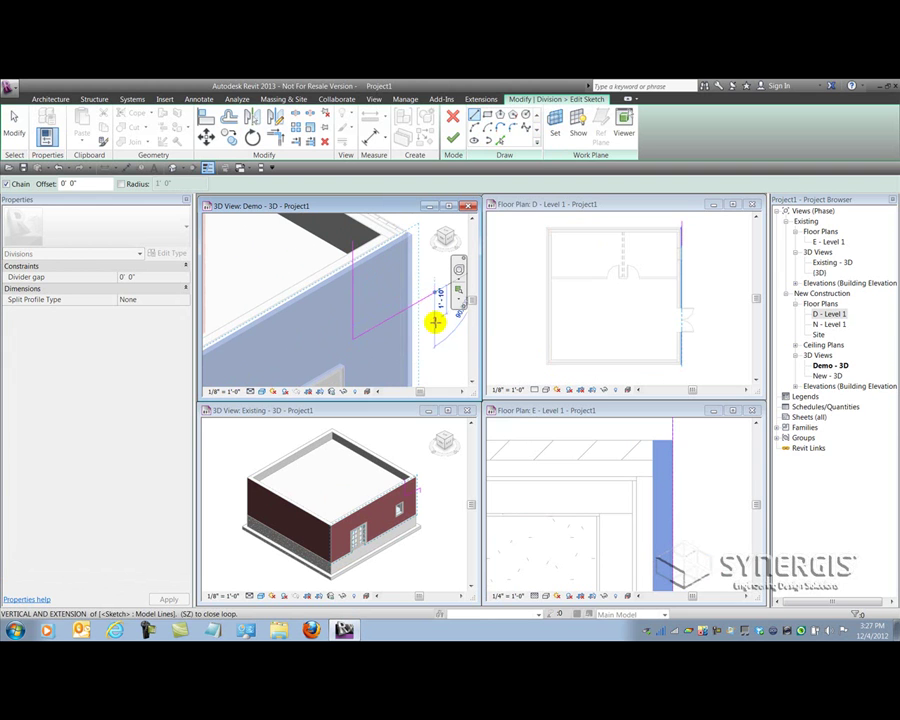
scroll(435, 322, "down", 2)
middle_click_drag(434, 321, 434, 255)
key("Escape")
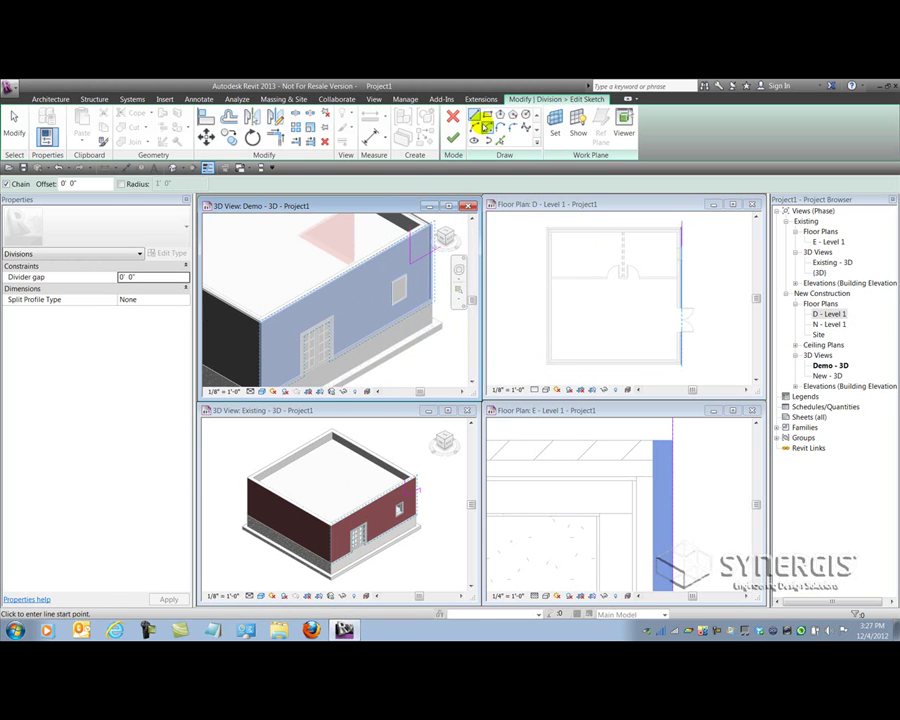
left_click(487, 117)
left_click(350, 300)
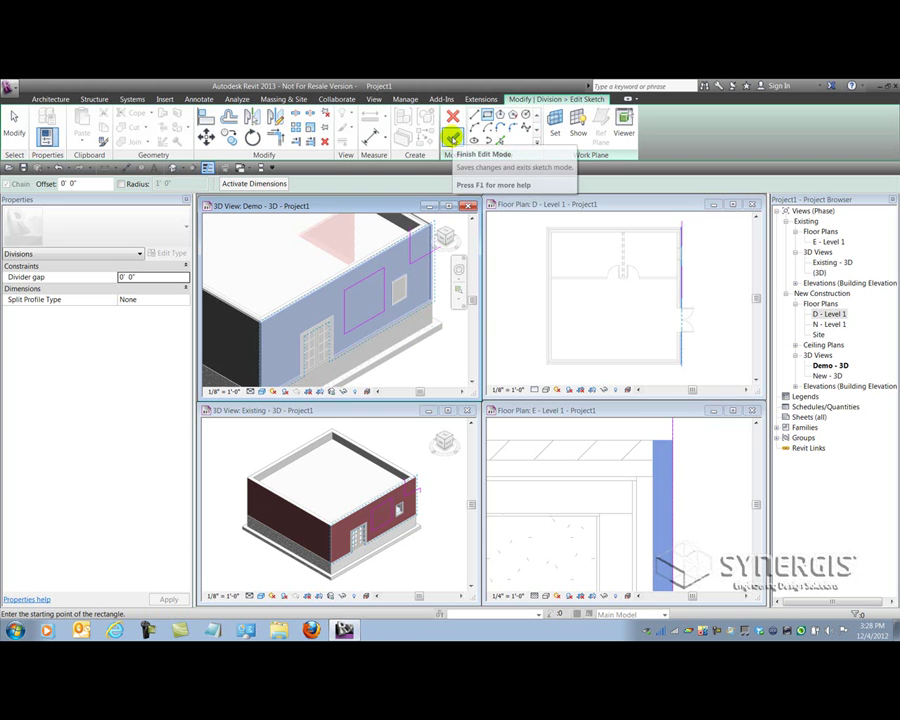
- Finish the division sketch and demolish the rectangular and upper-right facade pieces
left_click(452, 140)
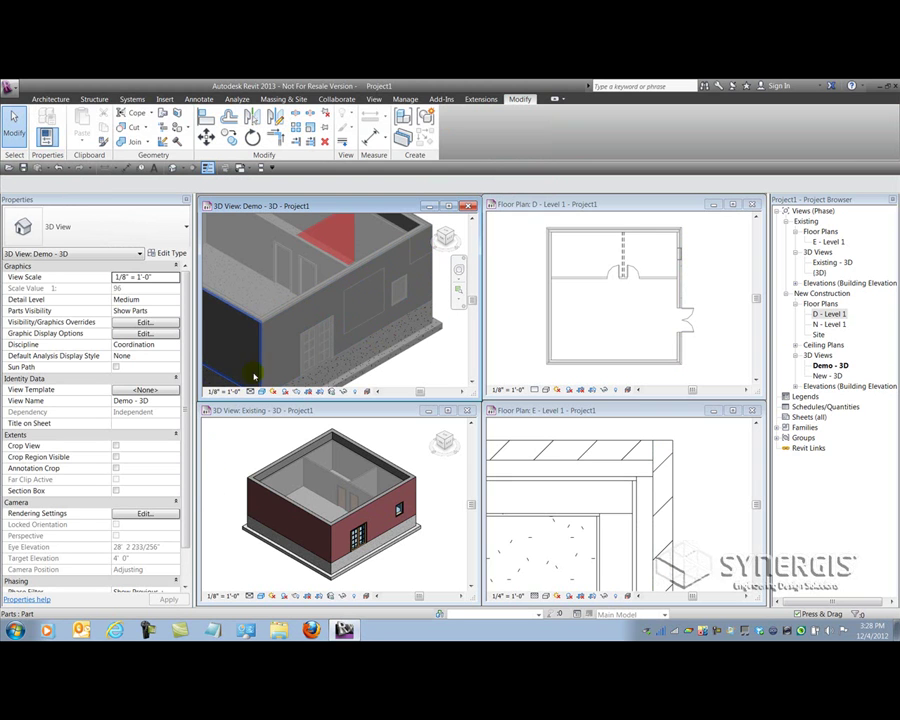
left_click(366, 315)
left_click(418, 243)
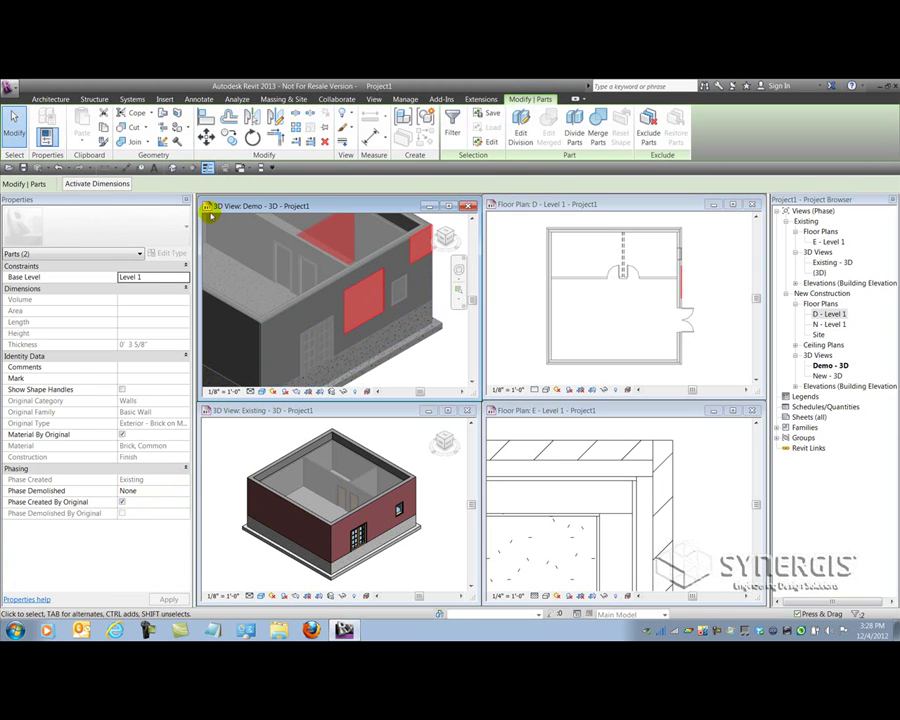
key("Escape")
left_click(360, 294)
left_click(422, 237)
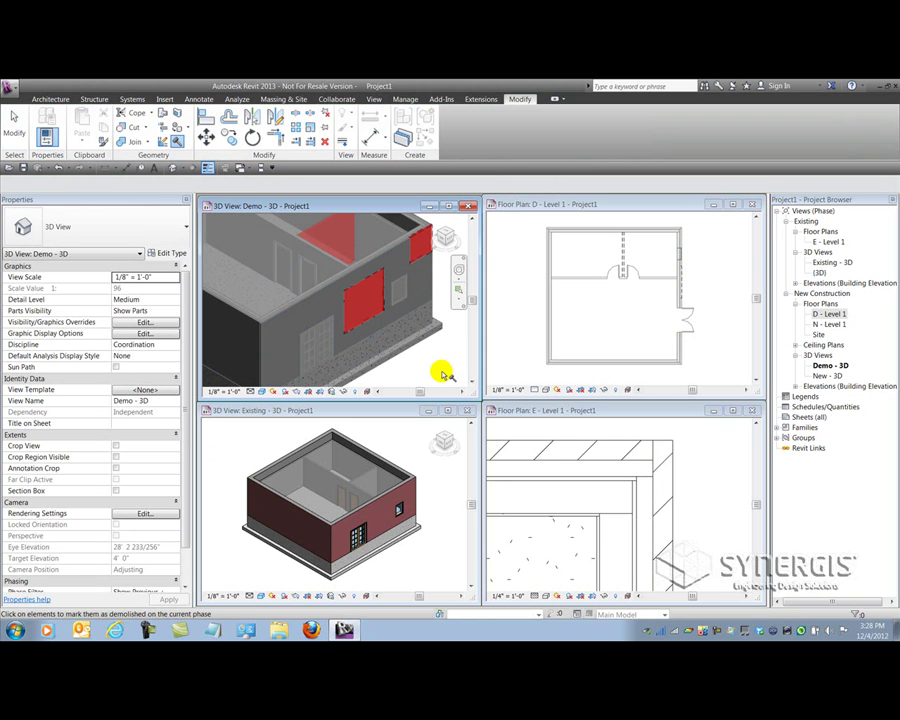